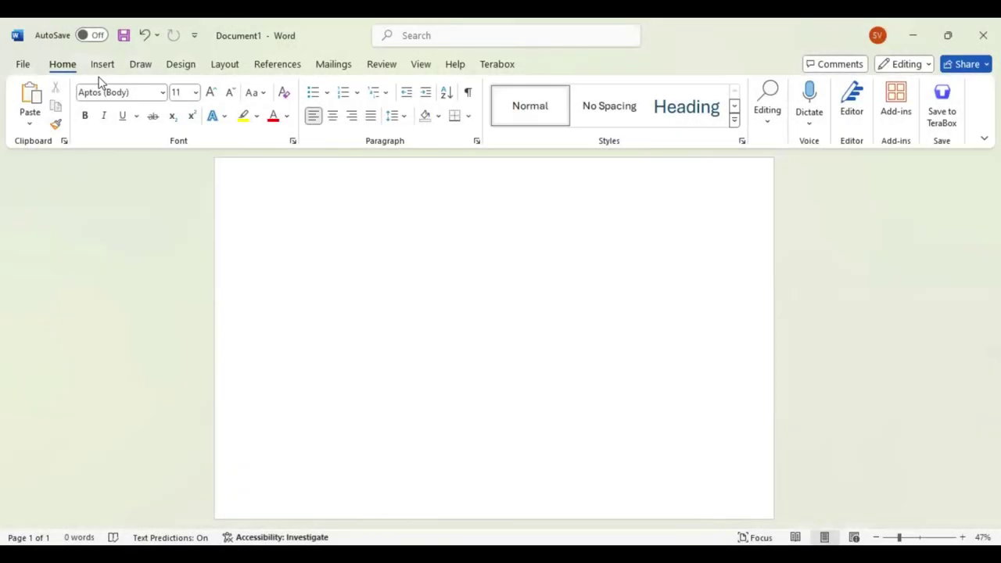
Draw a rectangle over the whole page, snapped to the top-left corner
click(103, 64)
click(211, 87)
click(190, 226)
drag(236, 173, 775, 522)
drag(234, 172, 192, 156)
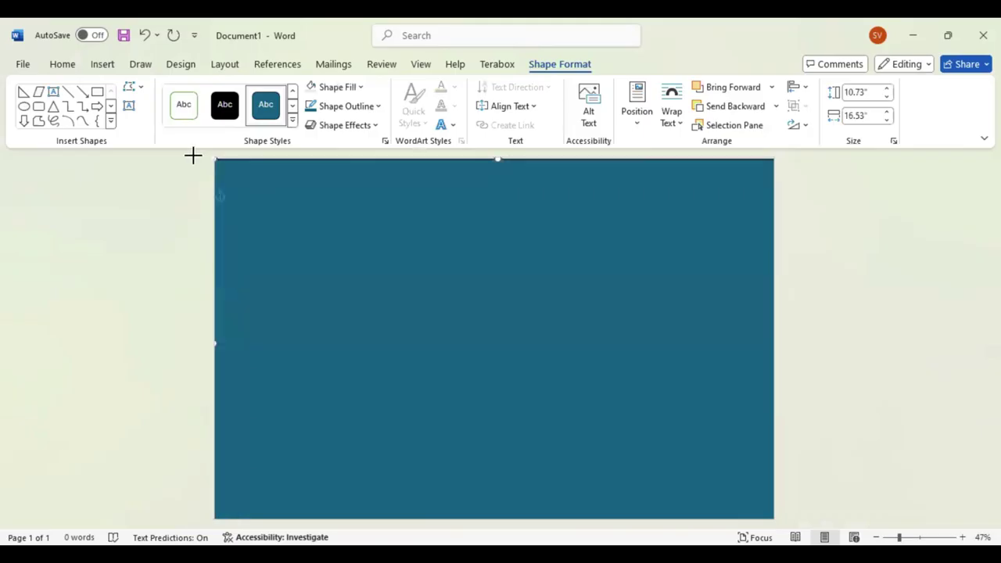
Fill the page rectangle with Light Gray, Background 2
click(380, 107)
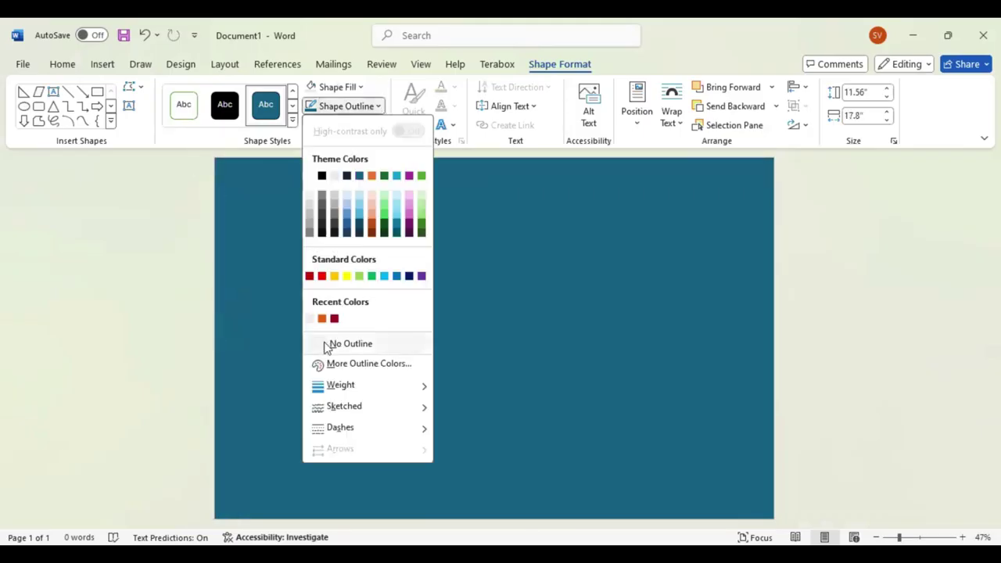
click(362, 88)
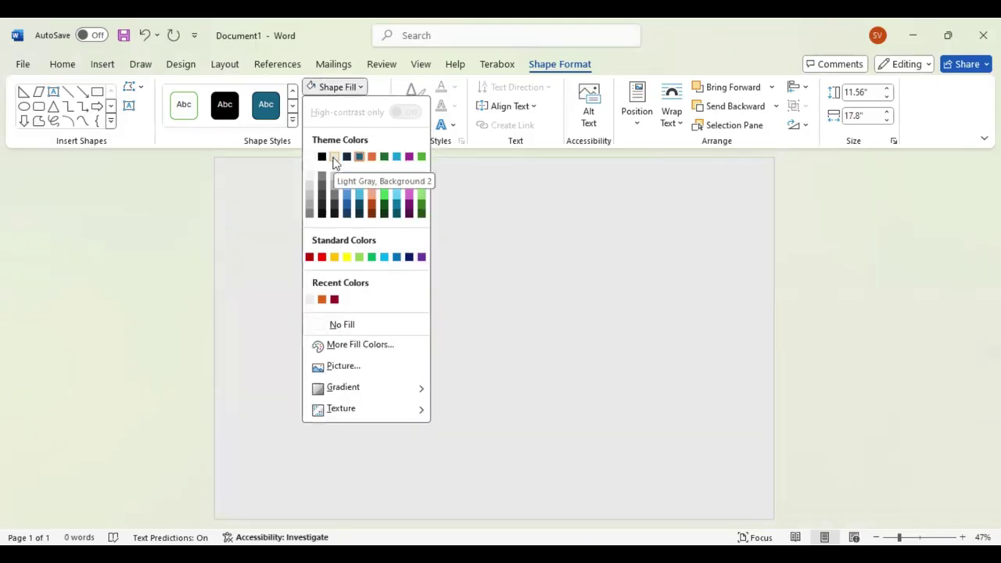
click(152, 159)
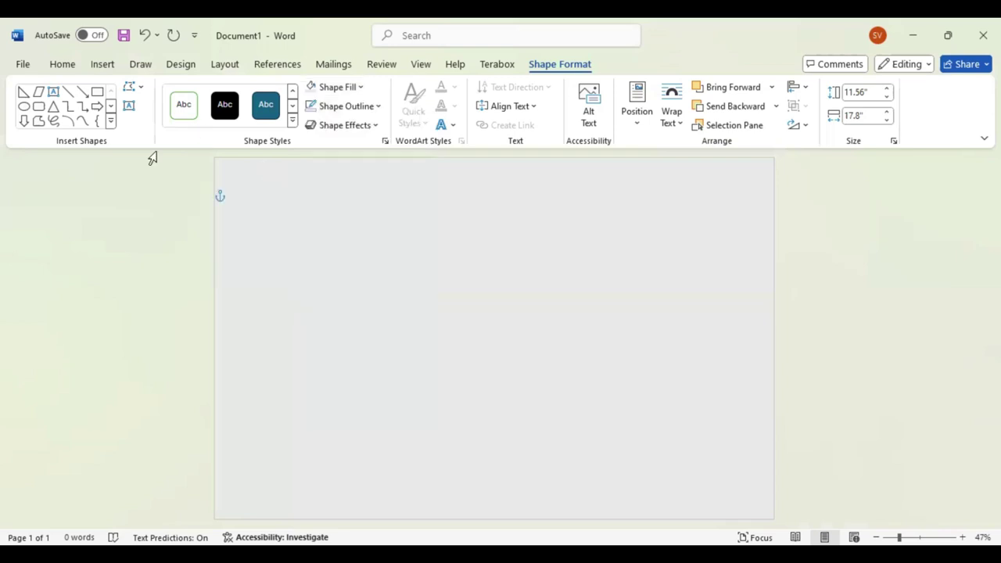
Draw an enlarged orange right triangle snapped into the page's top-left corner
click(111, 123)
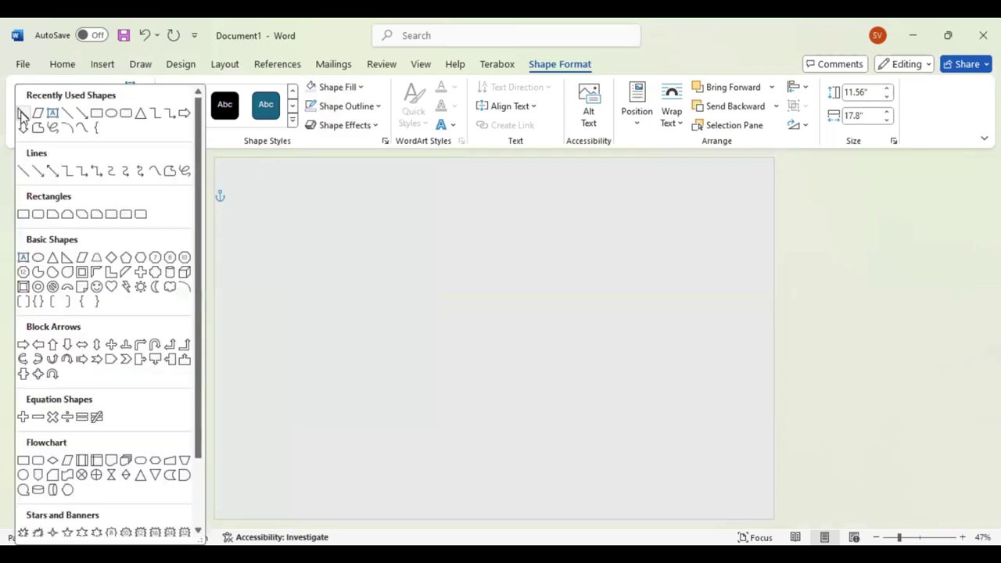
click(23, 113)
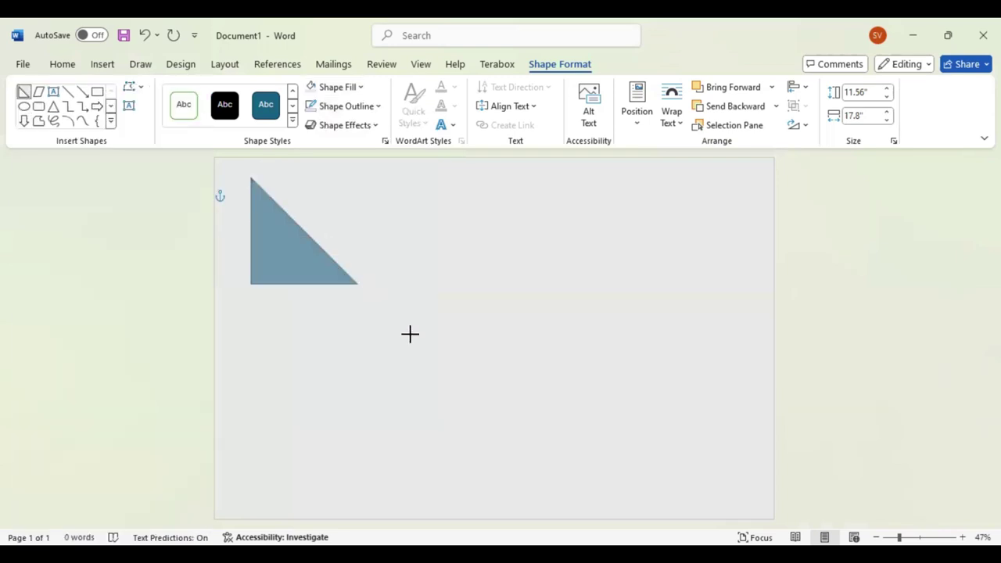
drag(250, 177, 443, 371)
drag(347, 161, 458, 323)
drag(366, 323, 333, 257)
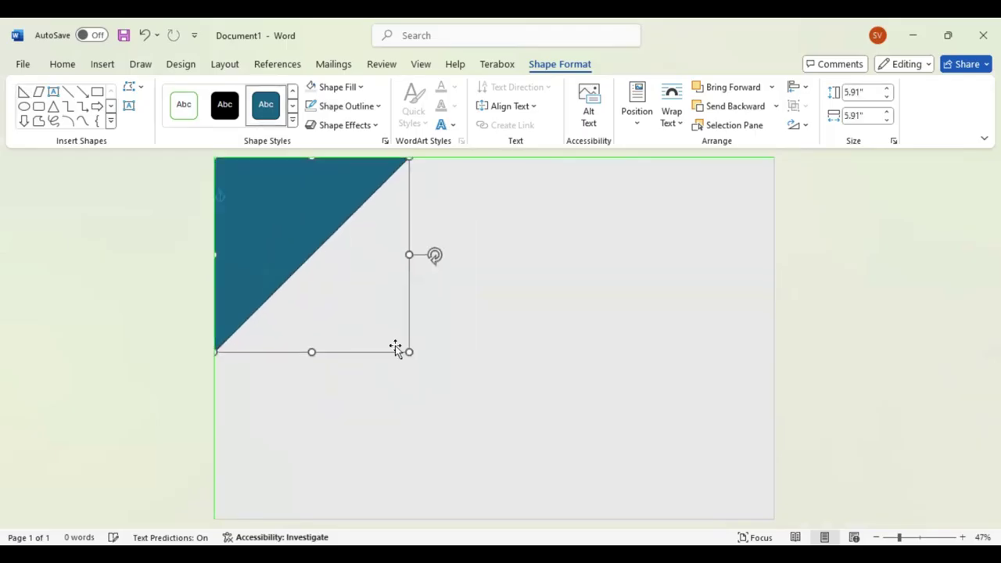
drag(410, 352, 454, 389)
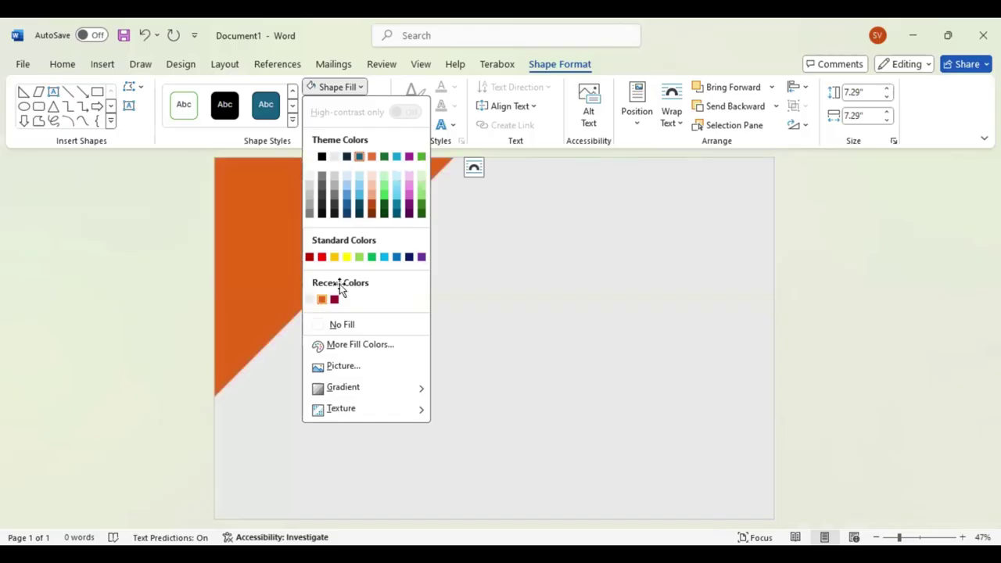
click(339, 288)
Duplicate the orange triangle, rotate it 180° and place it in the bottom-right corner
drag(303, 263, 585, 351)
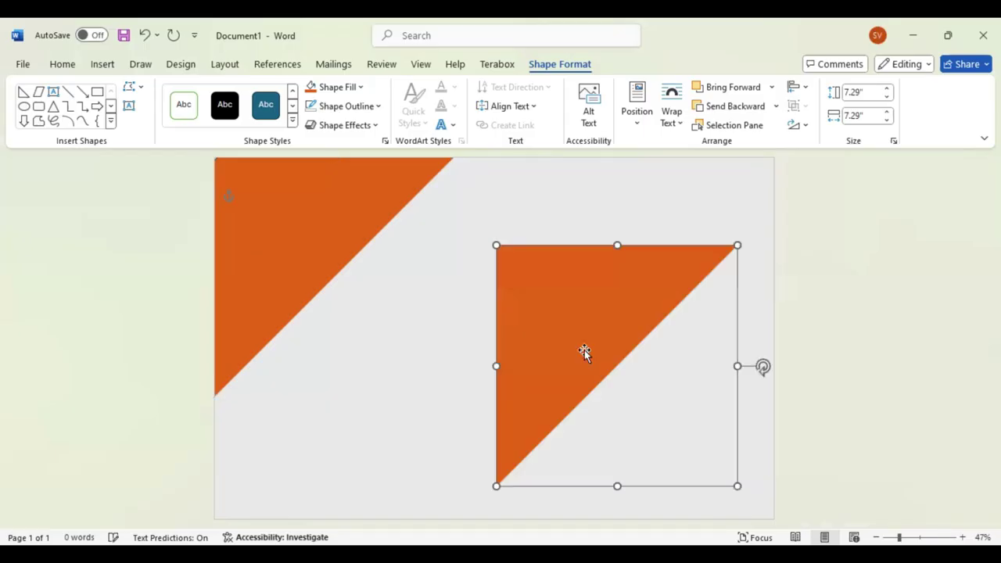
drag(763, 368, 534, 368)
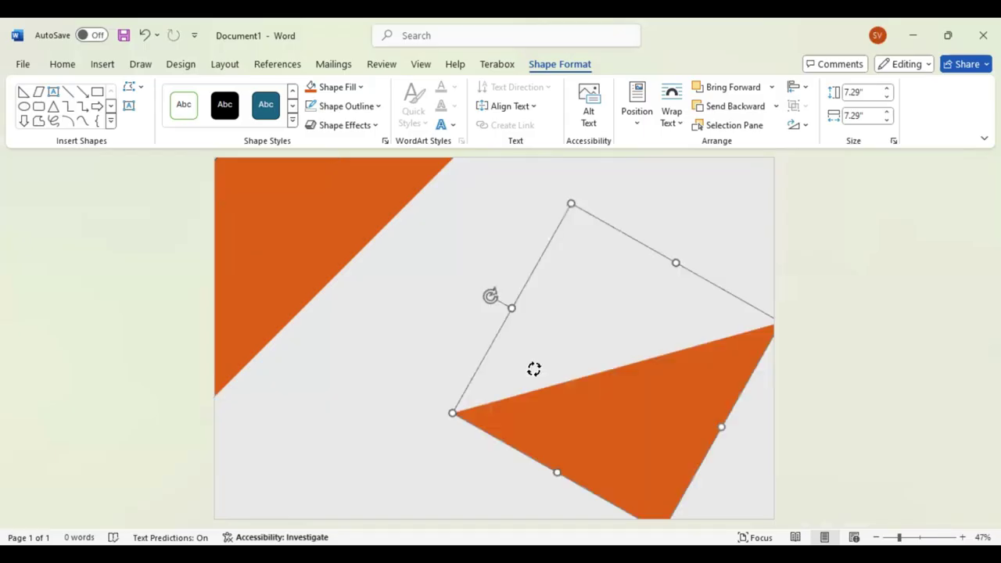
drag(653, 406, 691, 436)
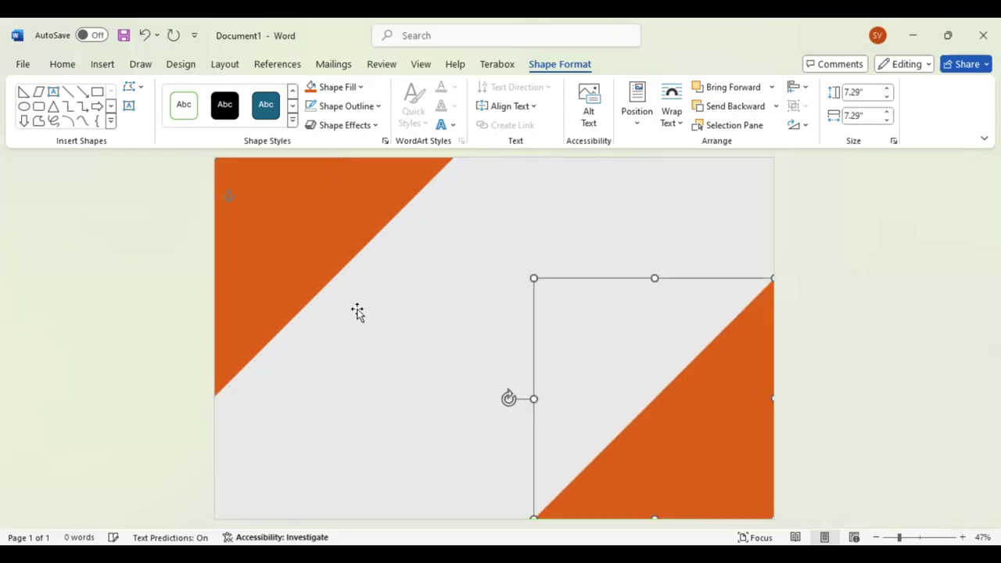
Overlay smaller 6.22" dark red triangle copies on the top-left and bottom-right orange triangles
click(267, 267)
drag(465, 407, 434, 377)
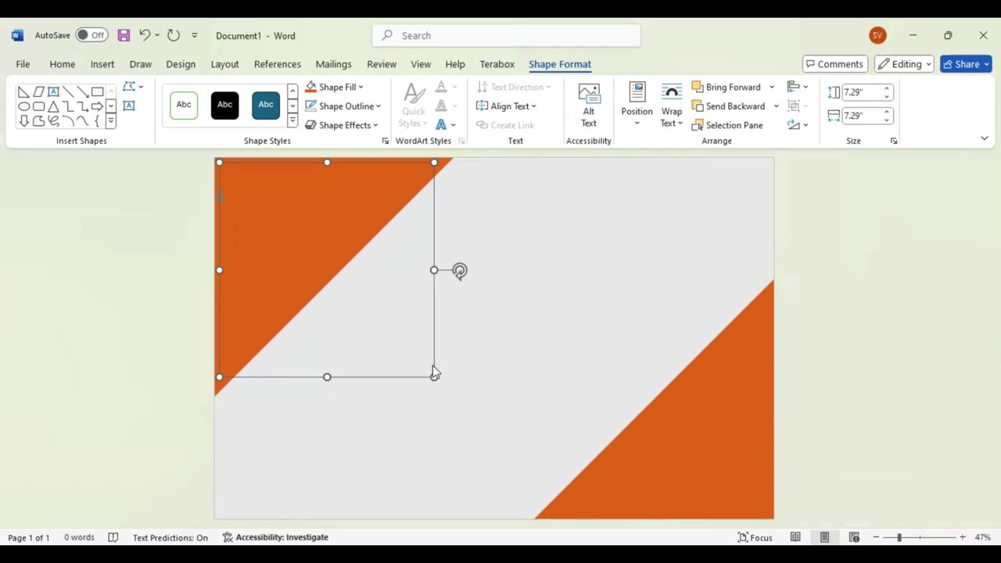
click(362, 89)
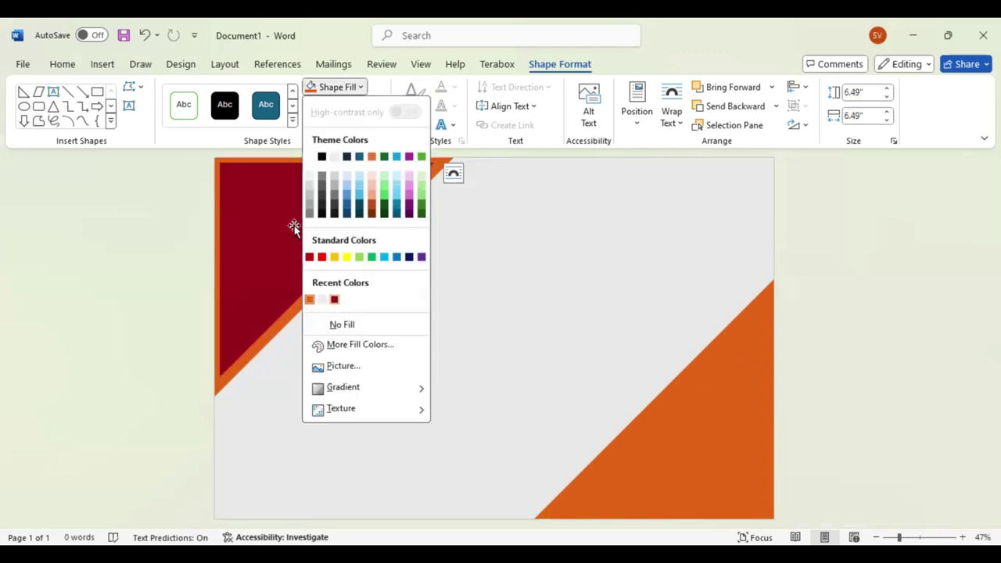
click(334, 299)
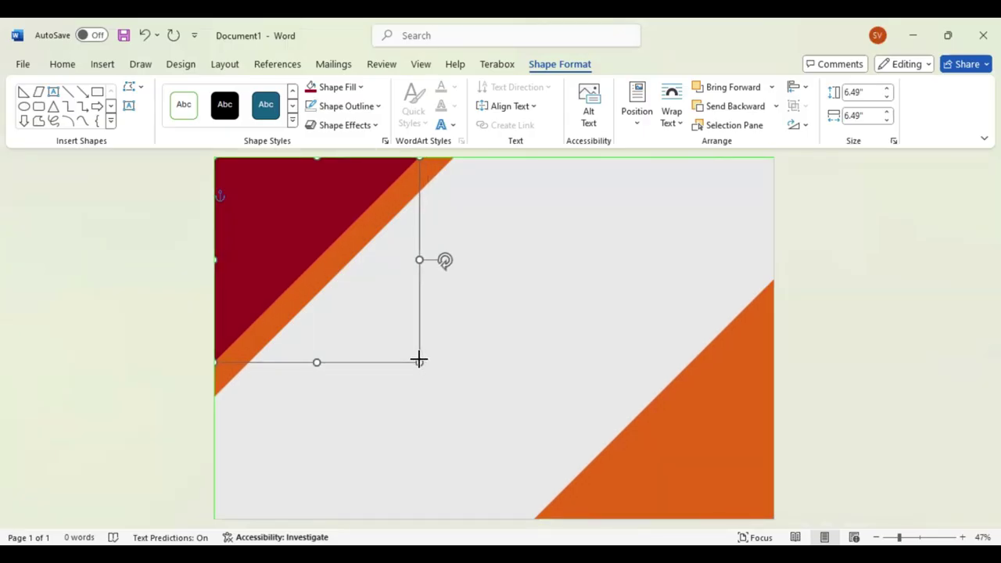
mouse_move(427, 371)
mouse_down()
mouse_move(420, 362)
mouse_move(721, 429)
mouse_move(504, 364)
mouse_up()
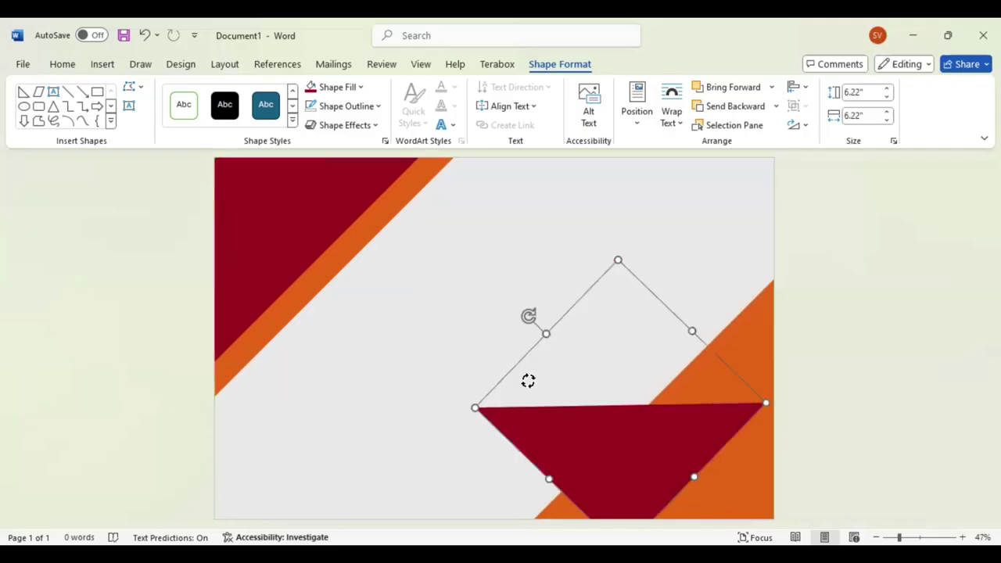
mouse_move(641, 451)
mouse_down()
mouse_move(691, 463)
mouse_move(683, 460)
mouse_up()
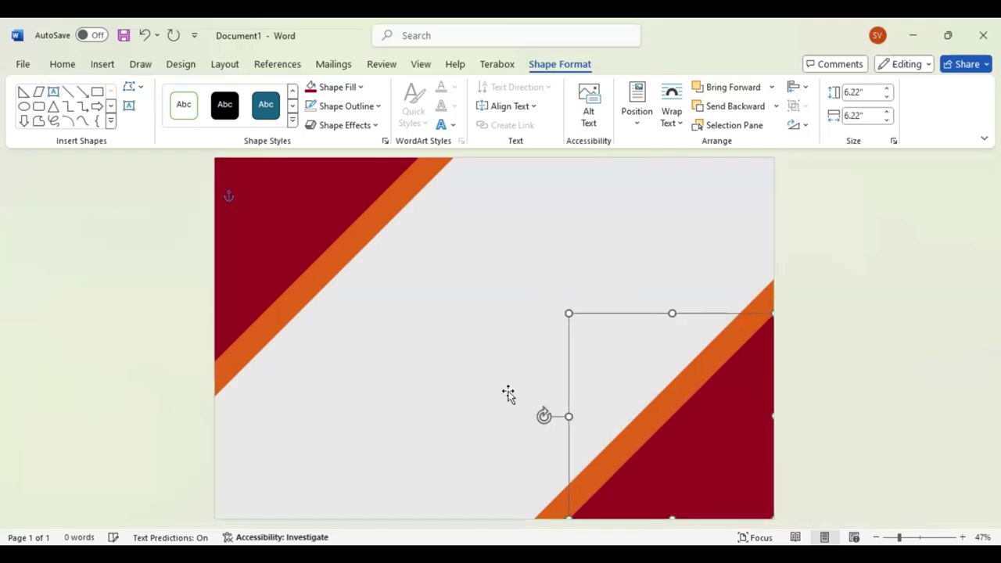
click(532, 383)
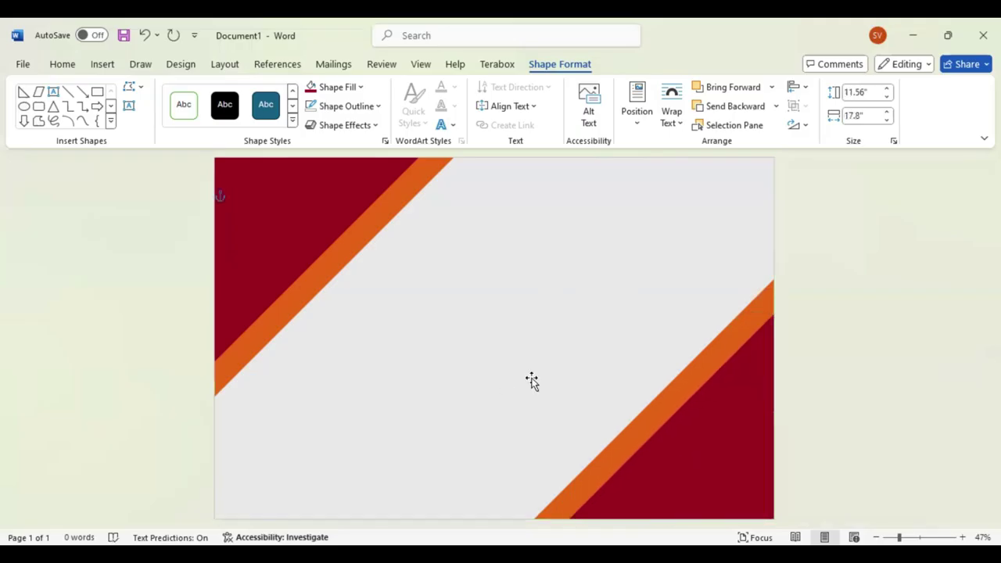
Draw a parallelogram in the middle of the page with a steeper slant
click(112, 124)
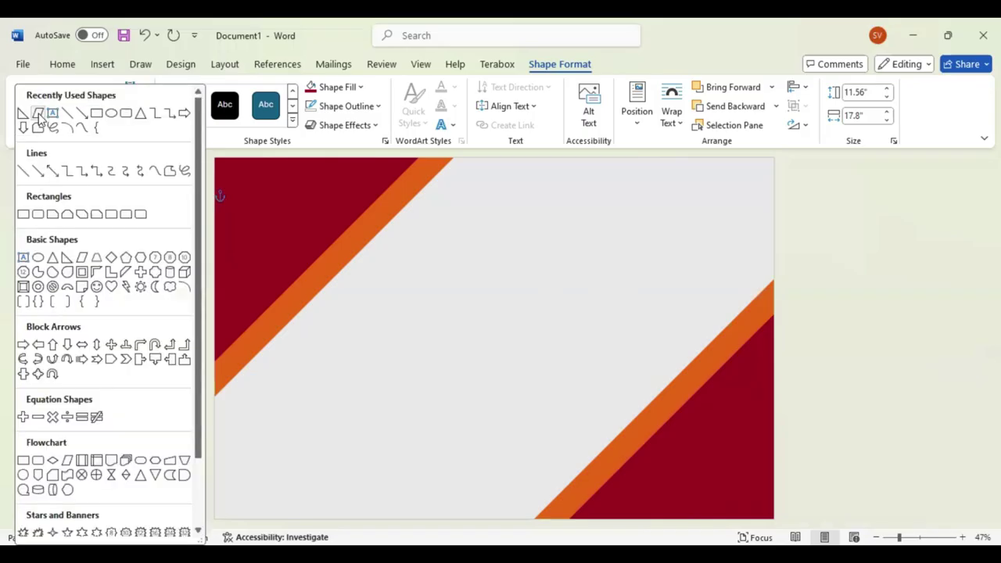
click(39, 115)
drag(287, 343, 512, 381)
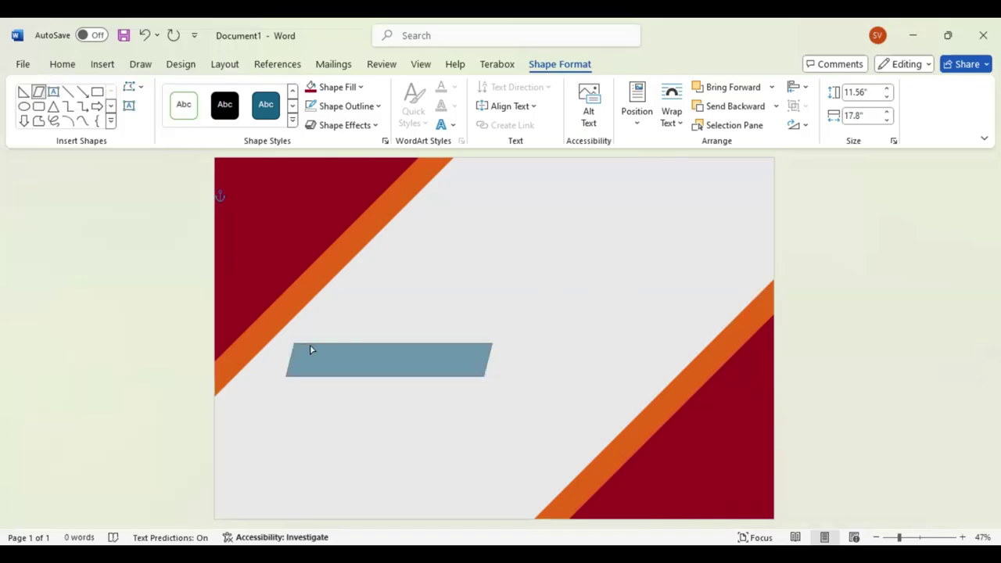
drag(304, 346, 320, 351)
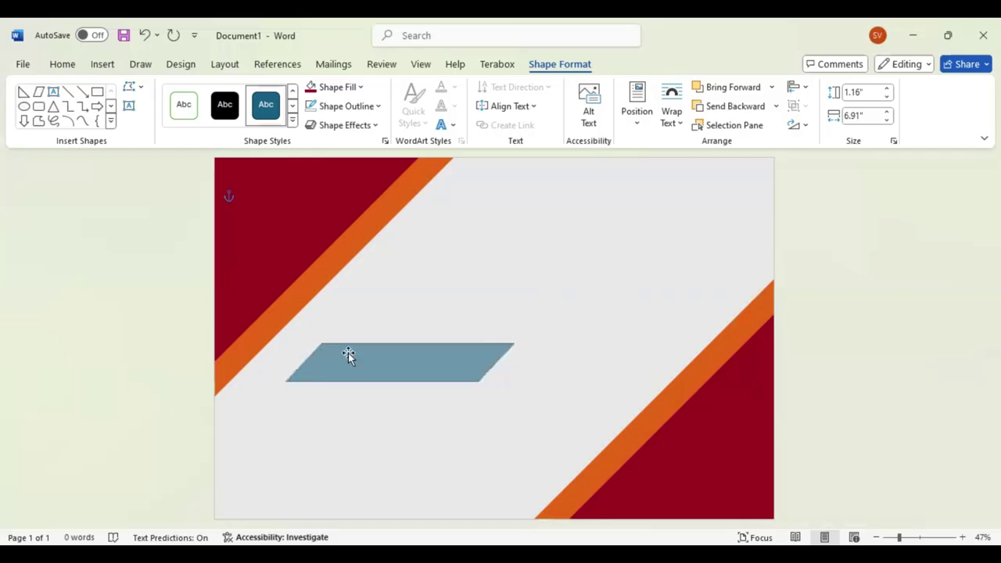
Resize the parallelogram to 0.96" × 7.5" and align it along the top-left orange stripe
click(512, 368)
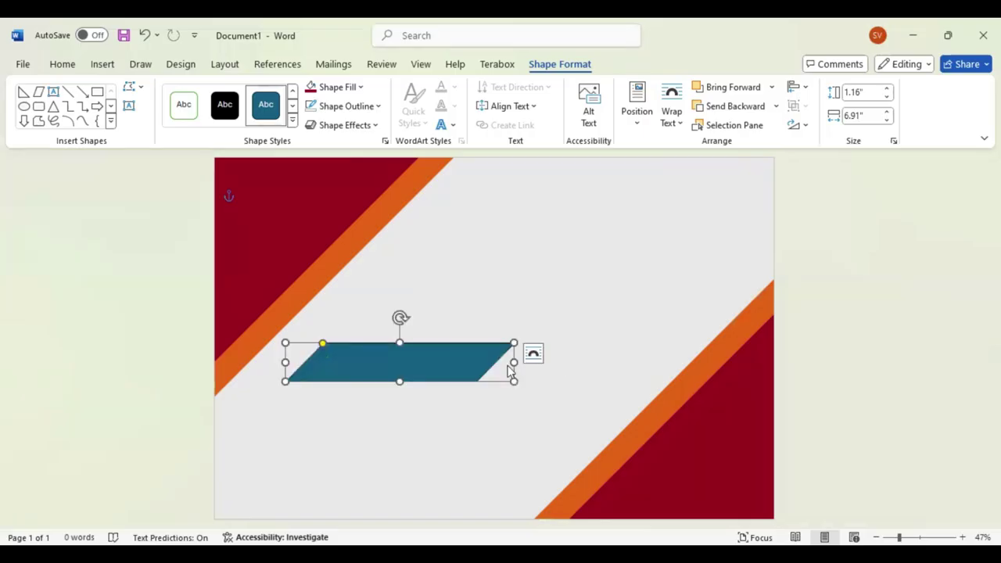
drag(513, 362, 583, 362)
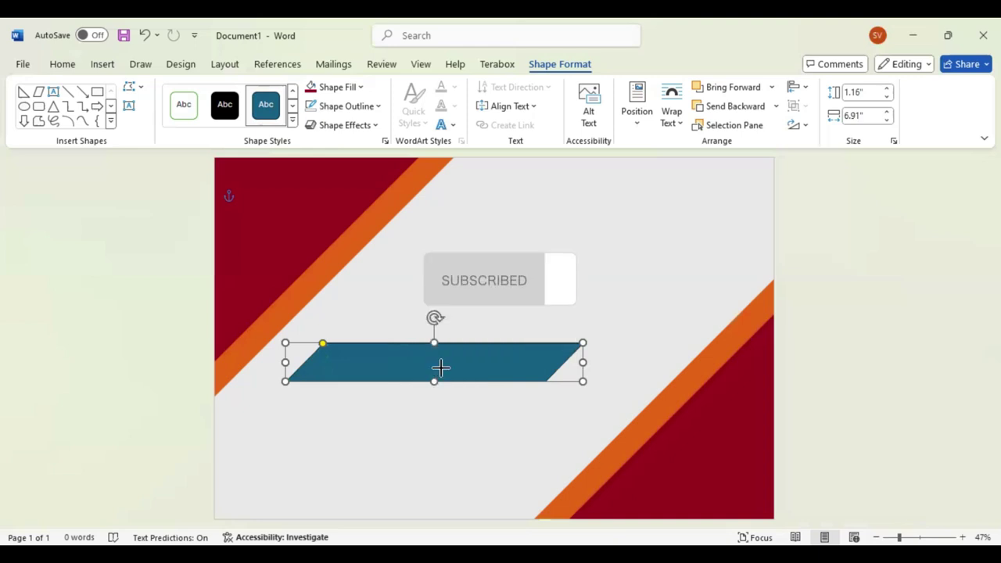
drag(434, 381, 434, 370)
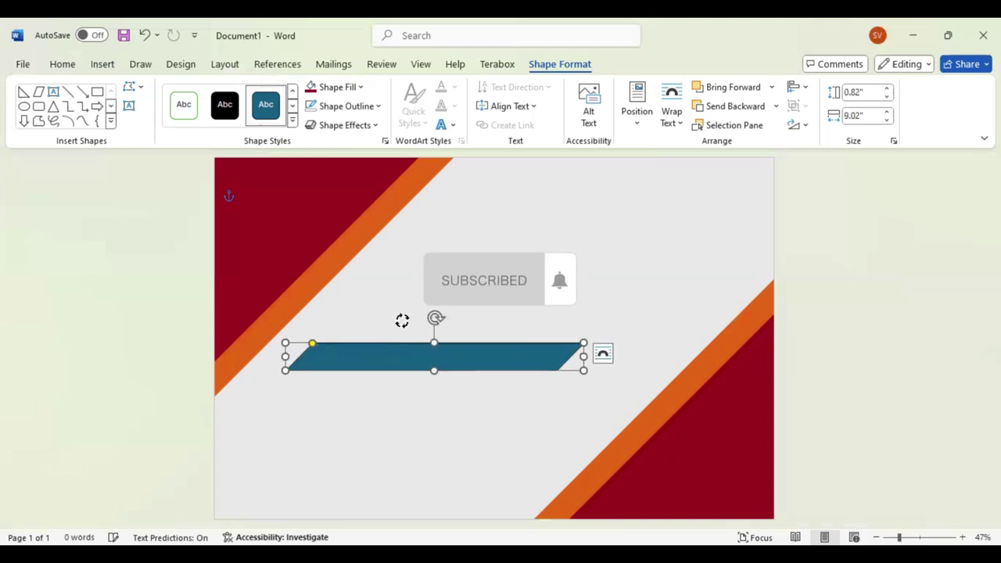
drag(402, 320, 404, 323)
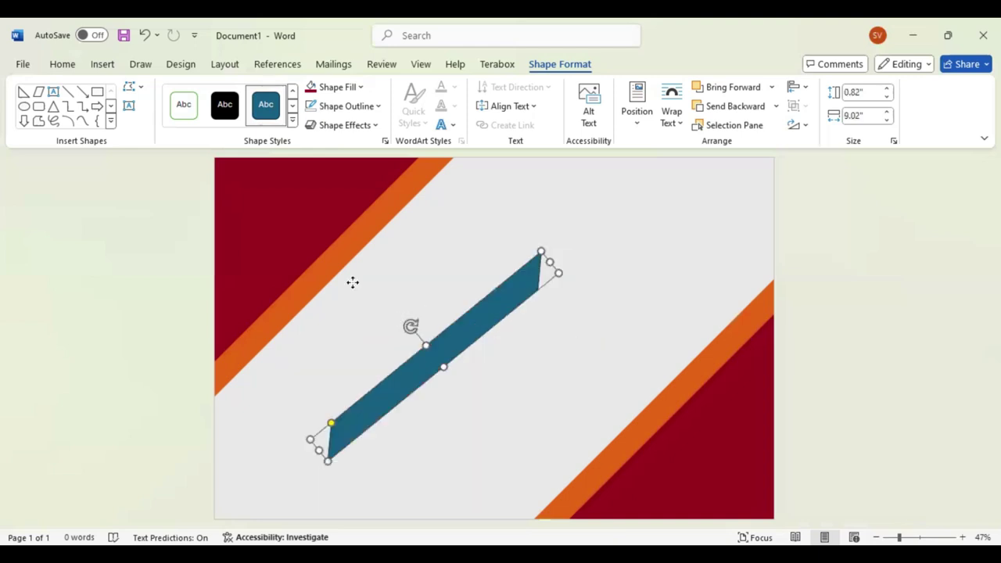
drag(352, 282, 306, 268)
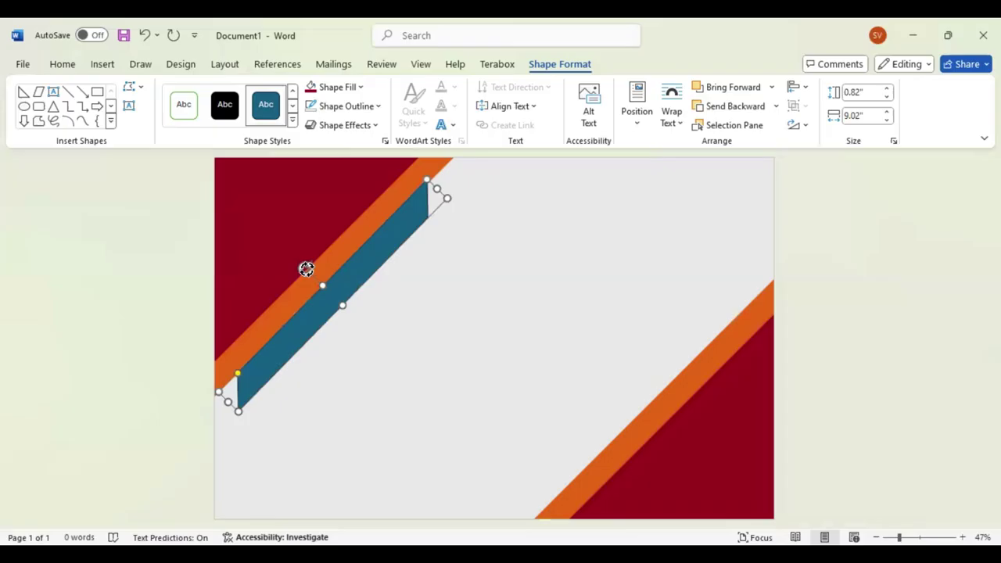
drag(345, 306, 349, 310)
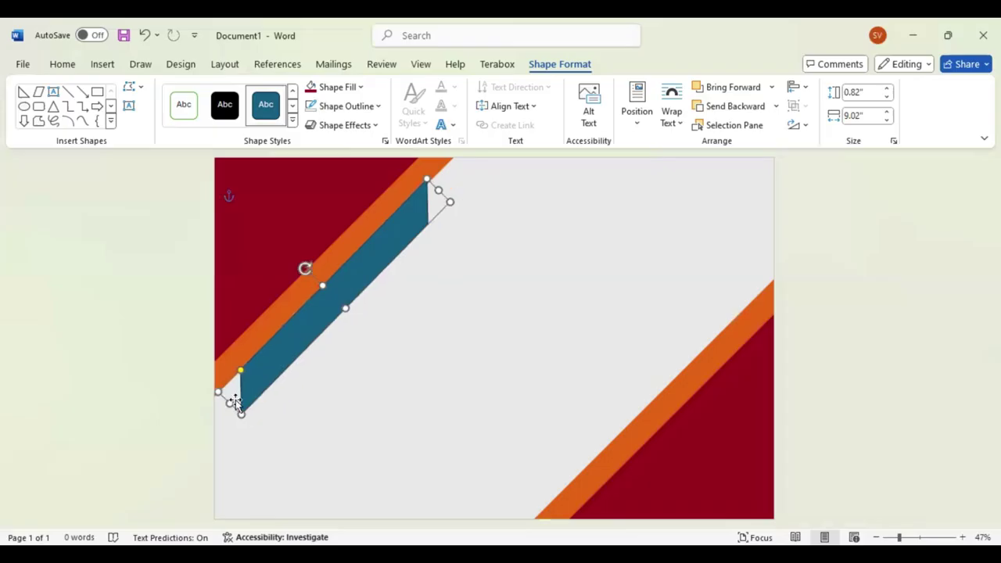
key(ctrl+z)
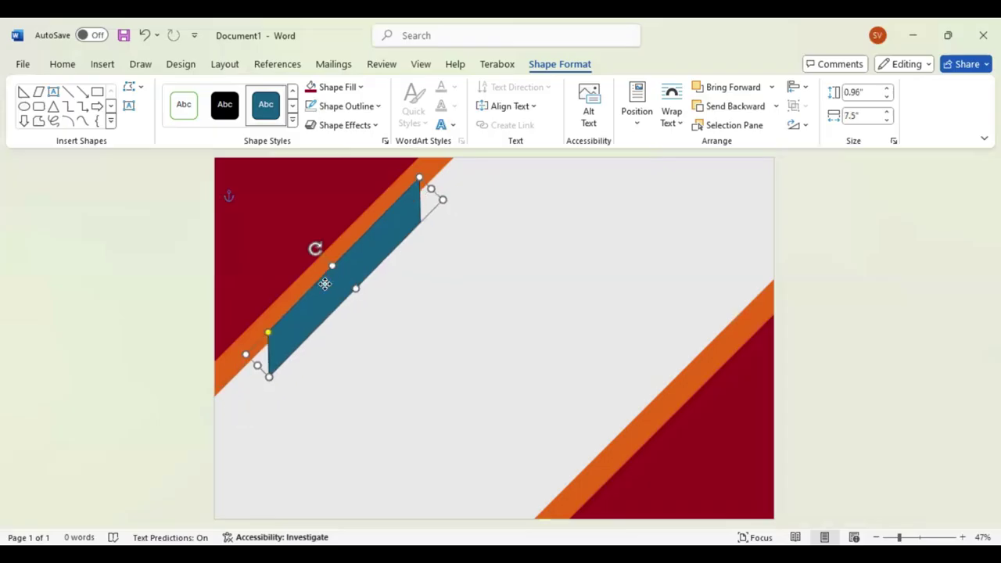
drag(325, 284, 315, 276)
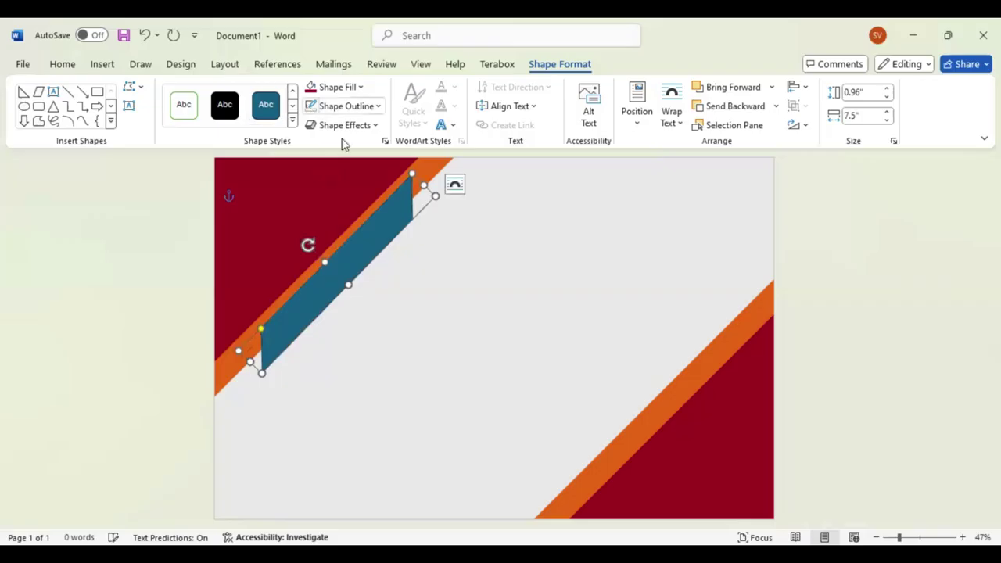
Fill the parallelogram dark red and slightly enlarge the bottom-right corner triangle
click(319, 92)
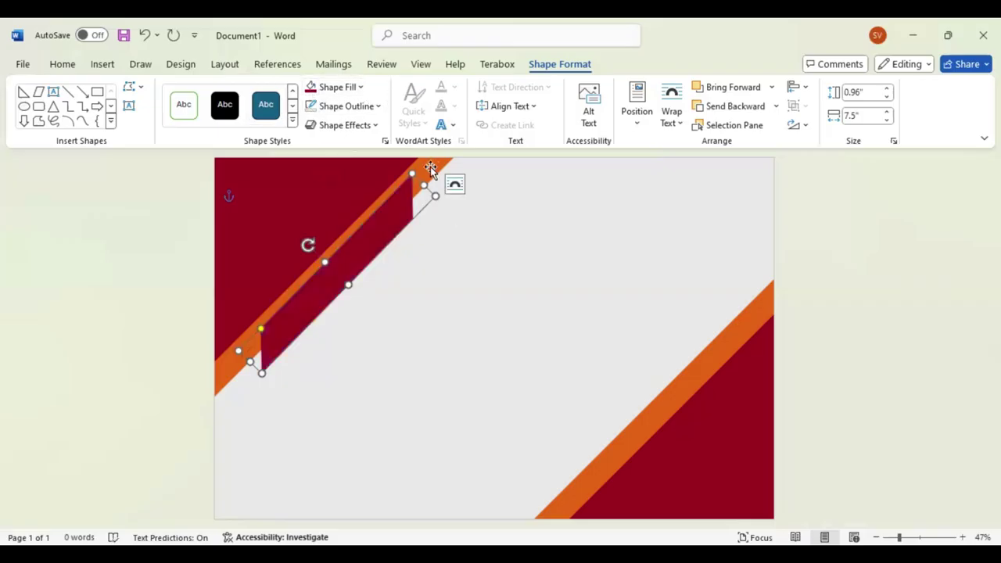
click(462, 404)
drag(465, 405, 467, 409)
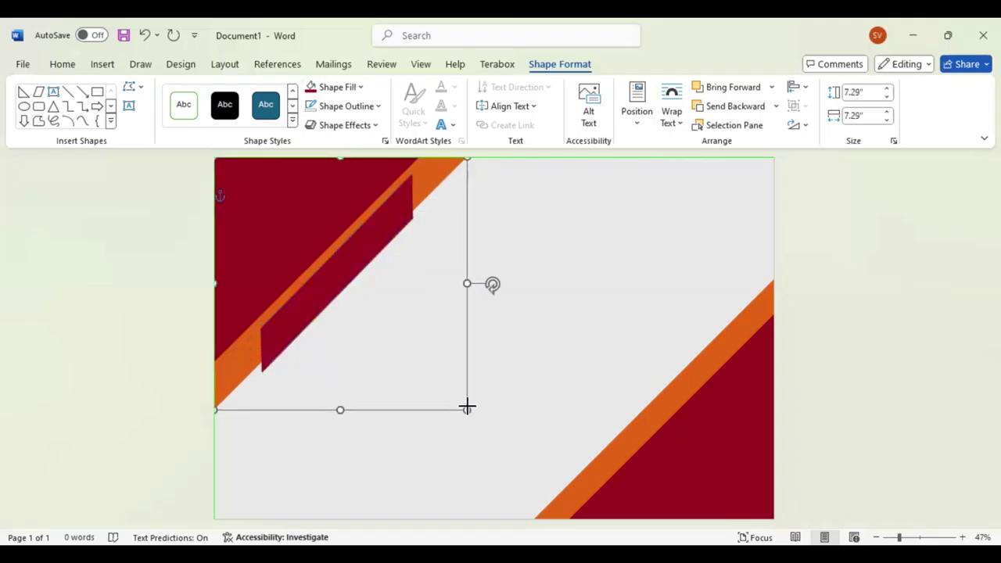
click(358, 269)
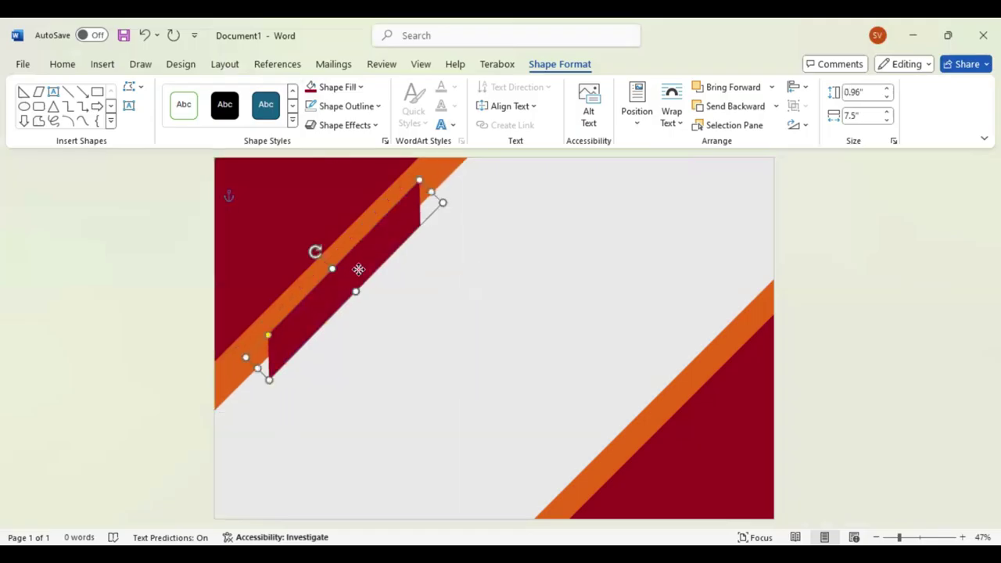
click(615, 459)
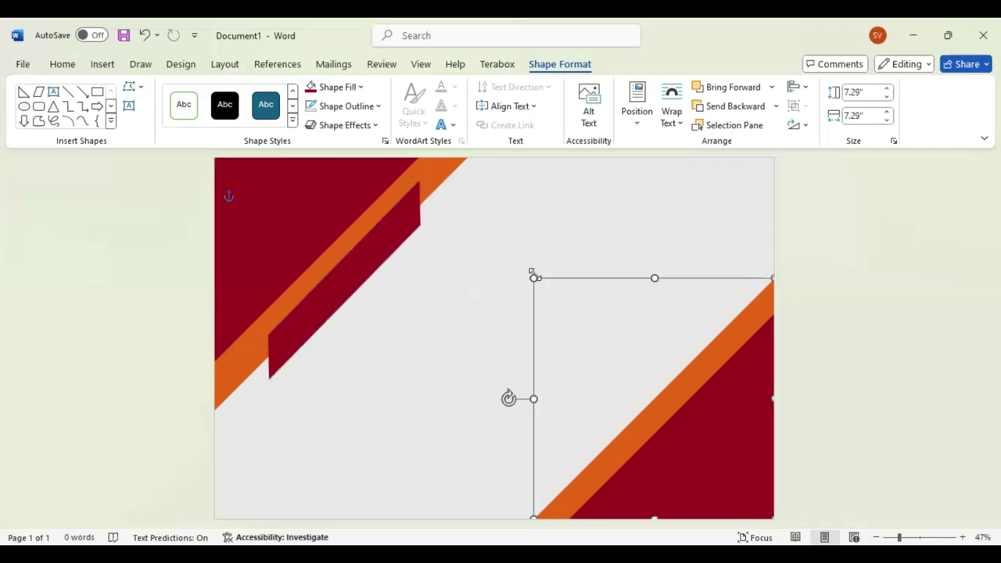
drag(533, 278, 525, 269)
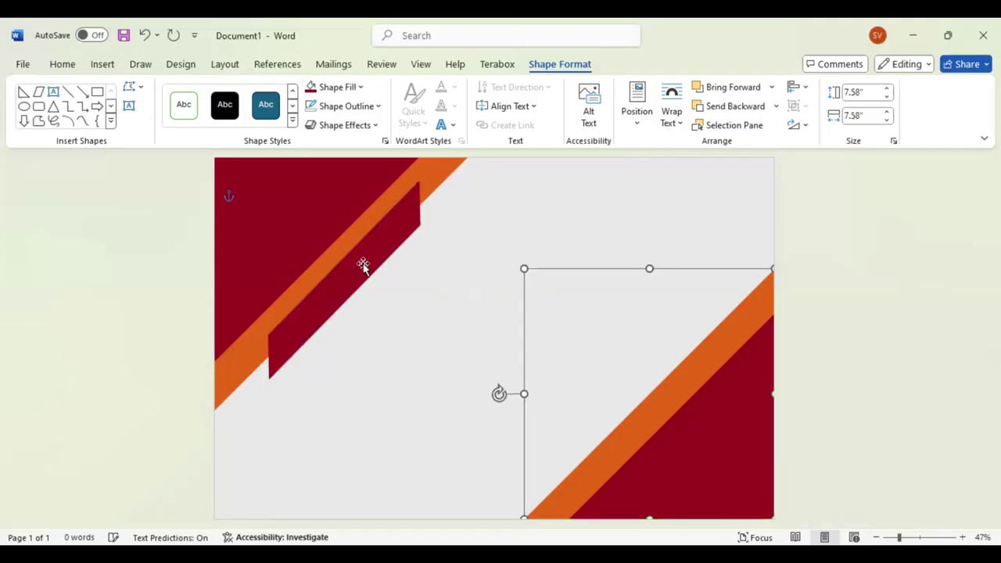
Position the copied dark red parallelogram along the bottom-right orange stripe
click(626, 402)
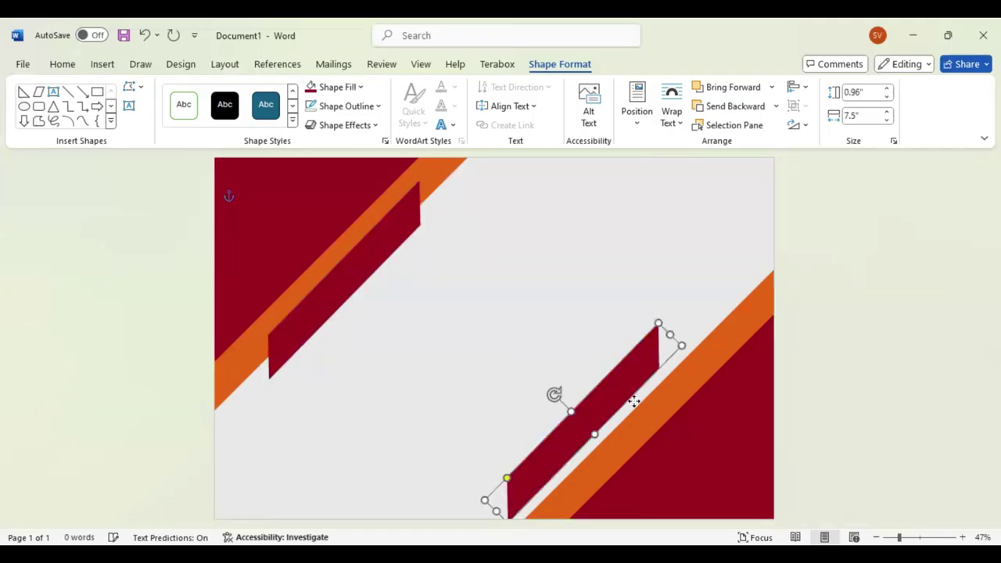
key(Right)
key(Right)
key(Right)
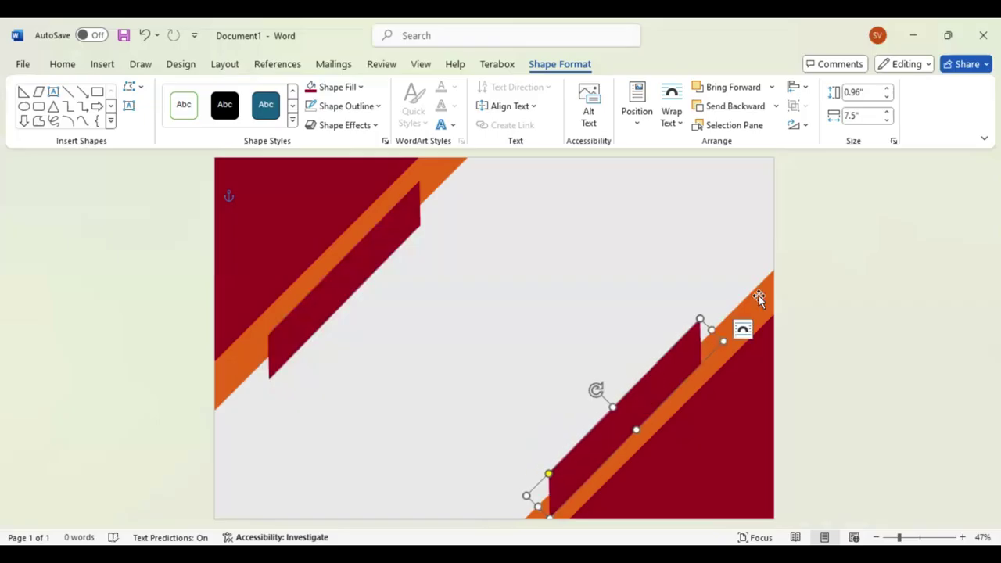
click(523, 268)
drag(523, 268, 518, 263)
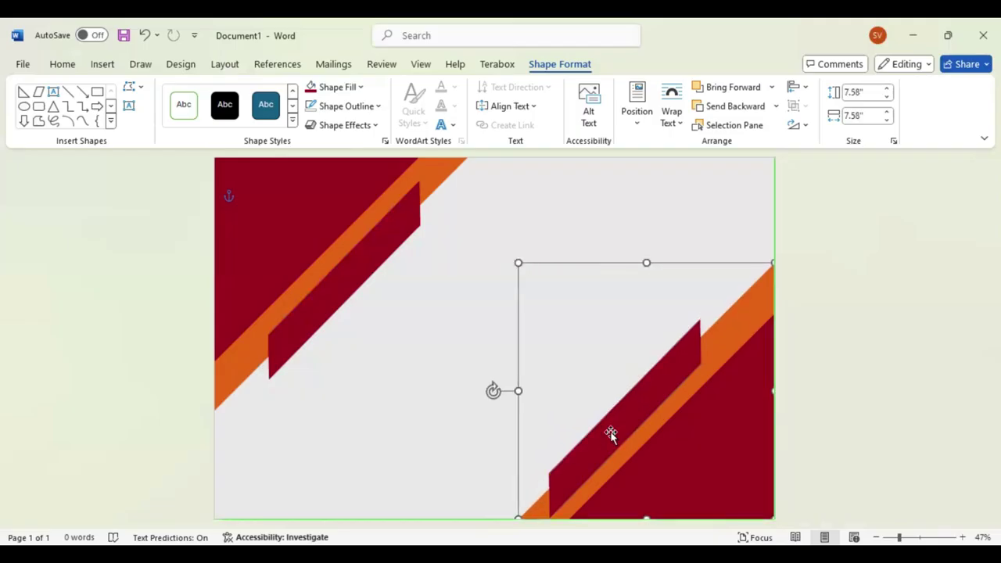
click(622, 412)
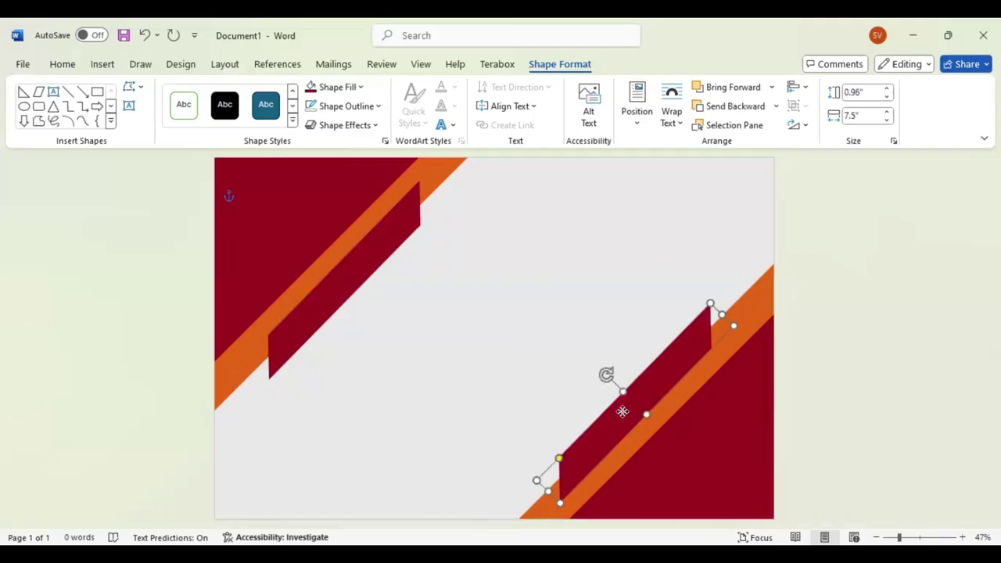
key(Up)
drag(621, 412, 623, 412)
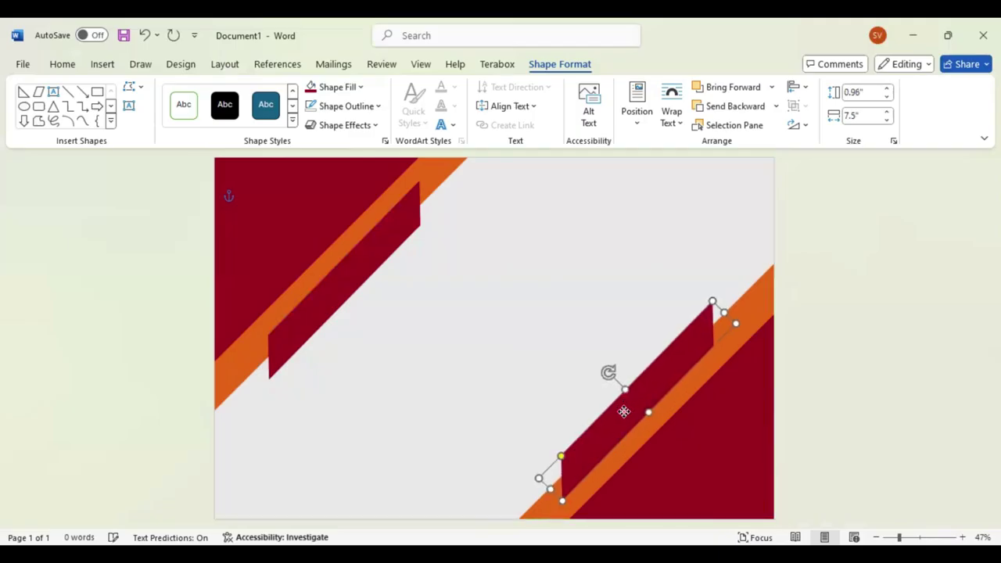
click(503, 391)
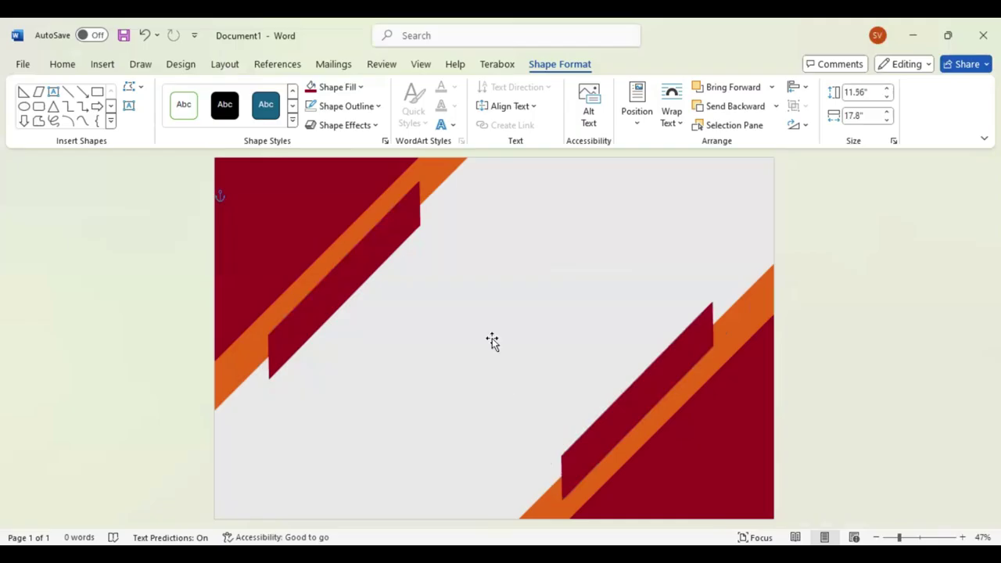
Add a no-fill text box near the top centre with the centred word 'Certificate'
click(53, 91)
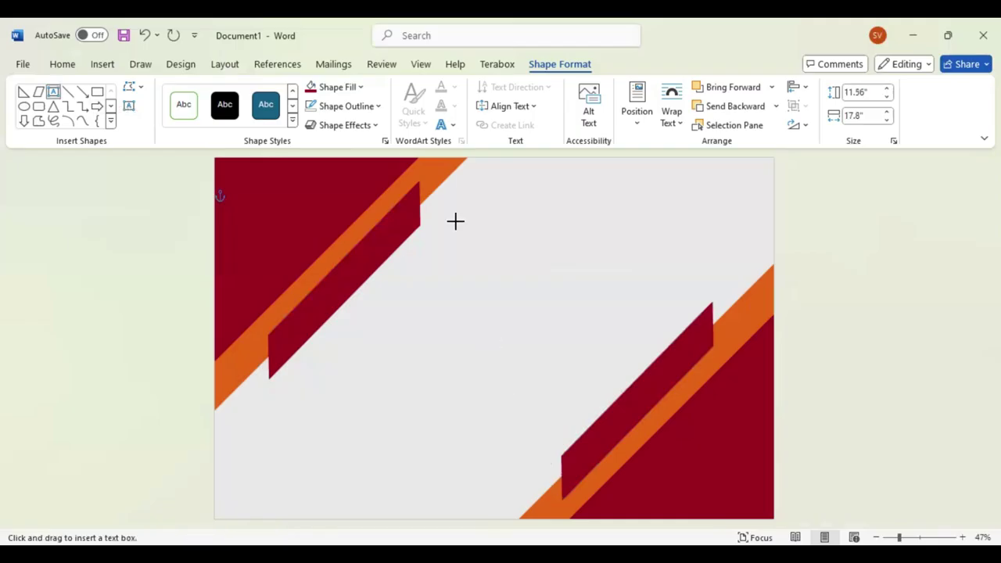
drag(457, 222, 647, 260)
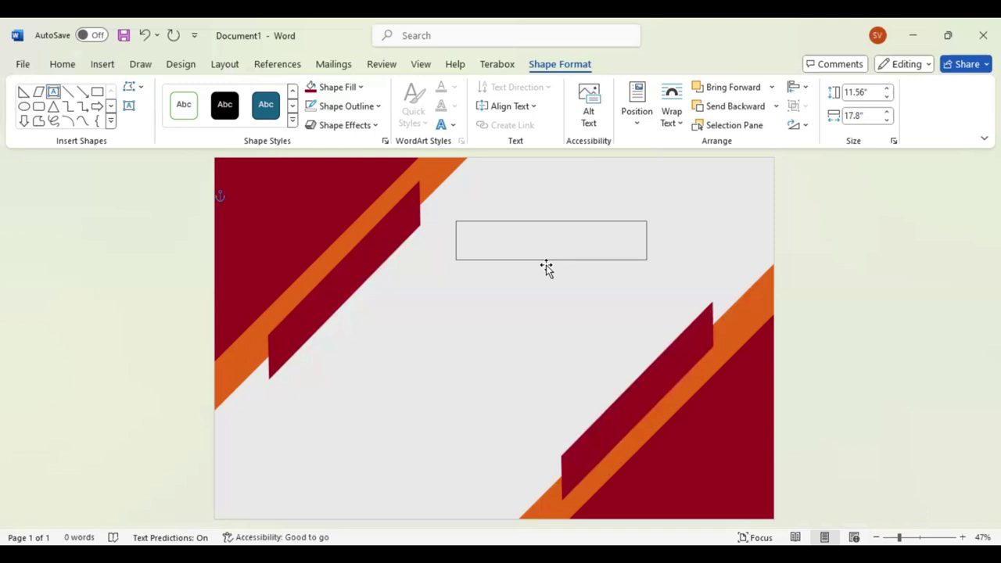
text(Cer)
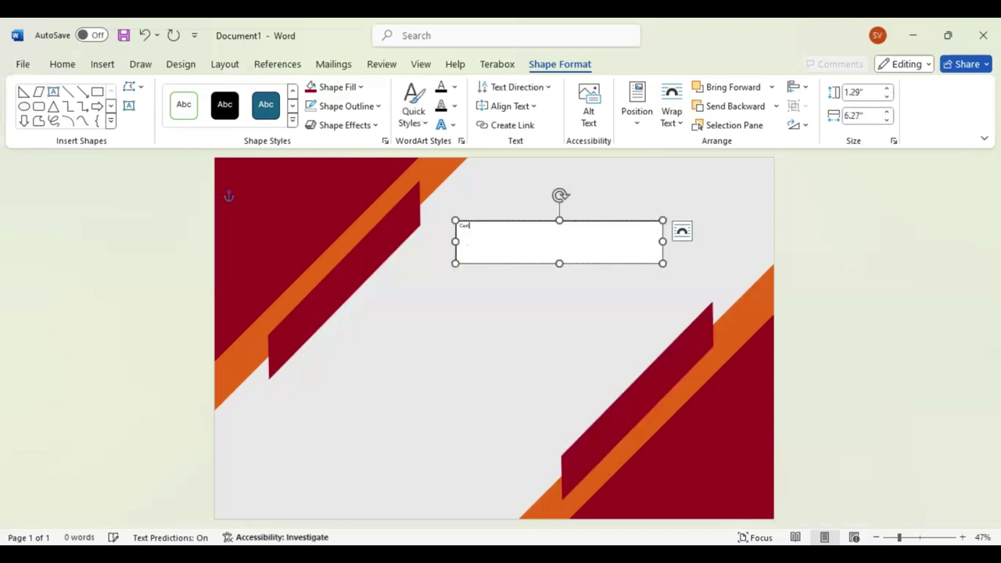
text(tificate)
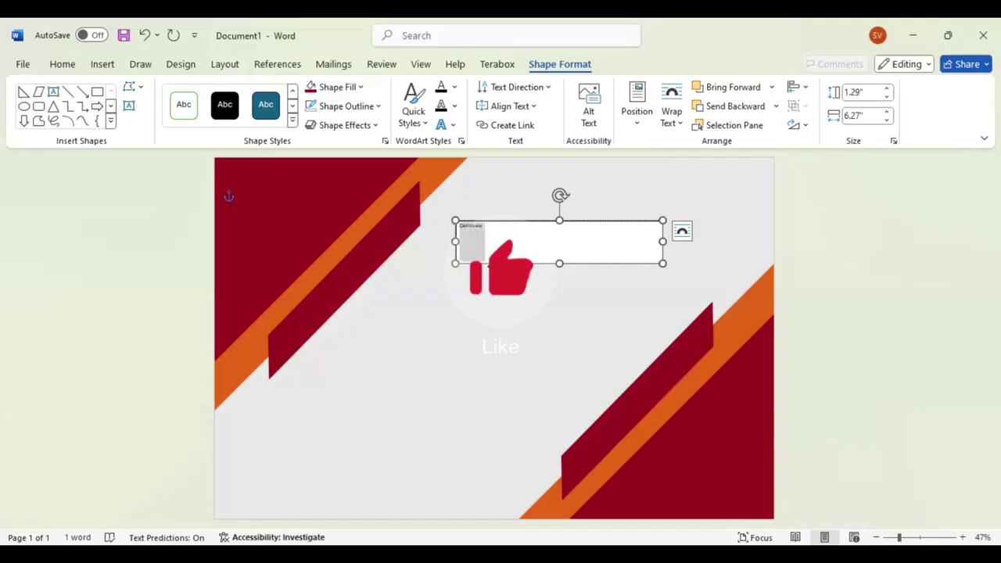
double_click(454, 231)
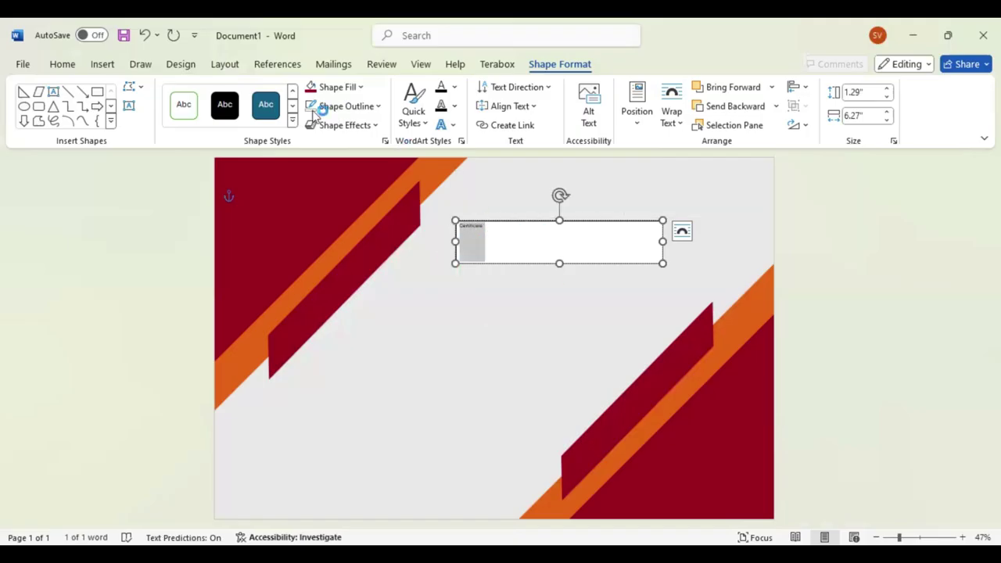
click(332, 86)
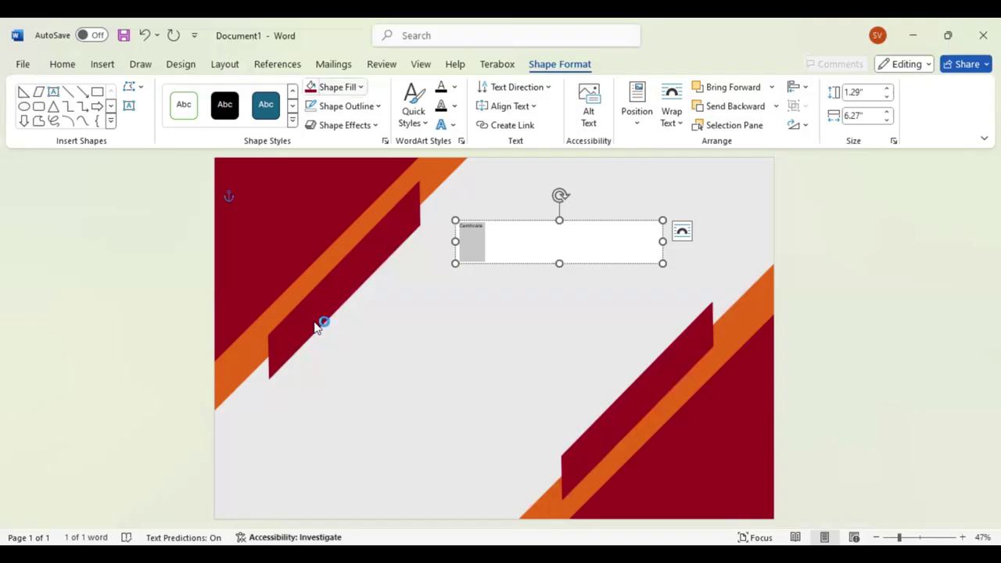
click(62, 64)
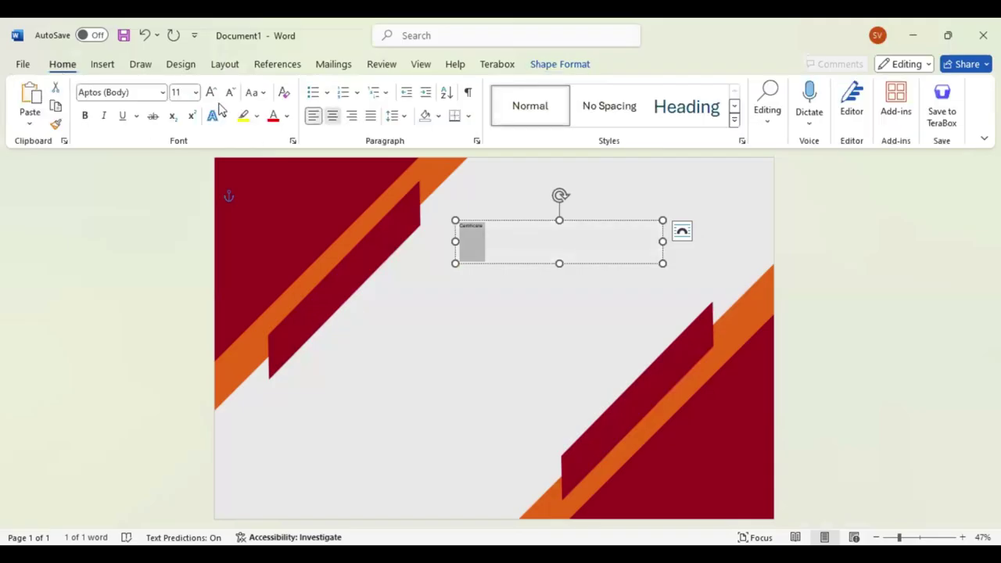
key(ctrl+e)
click(148, 94)
Set the title in Baskerville Old Face and grow it to 72 pt
text(Baskerville Old Face)
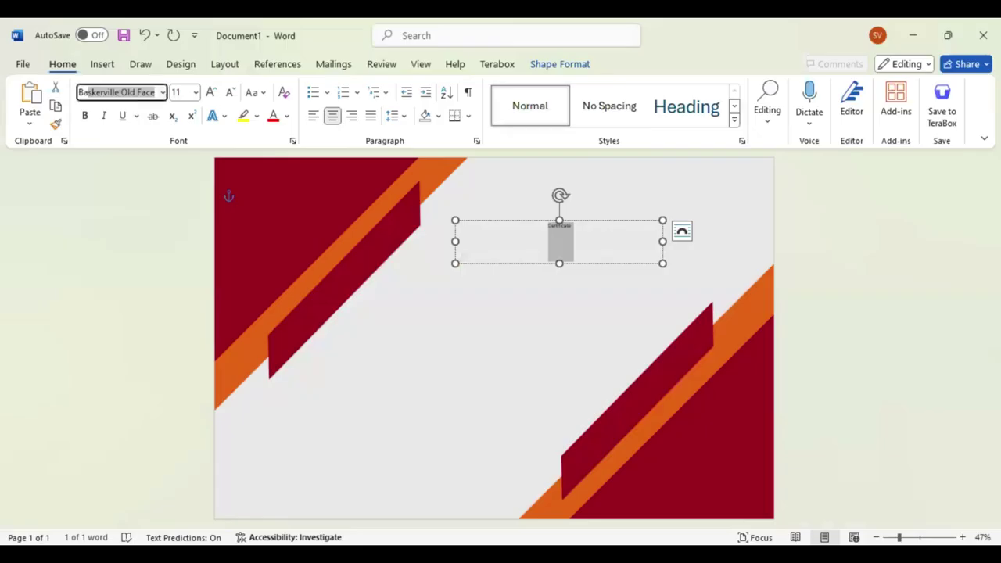
key(Return)
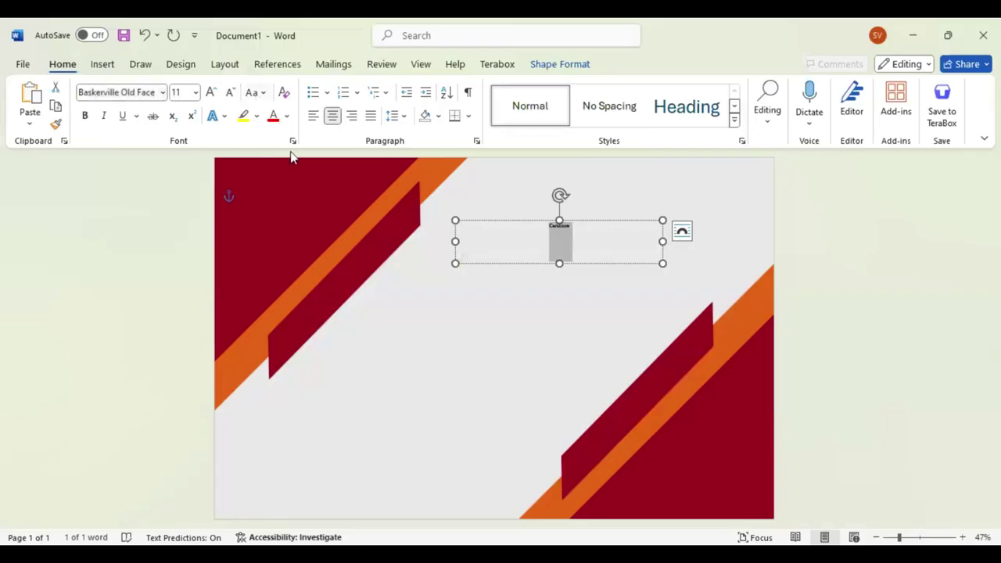
click(214, 93)
click(215, 92)
click(214, 92)
click(214, 93)
click(214, 92)
click(214, 92)
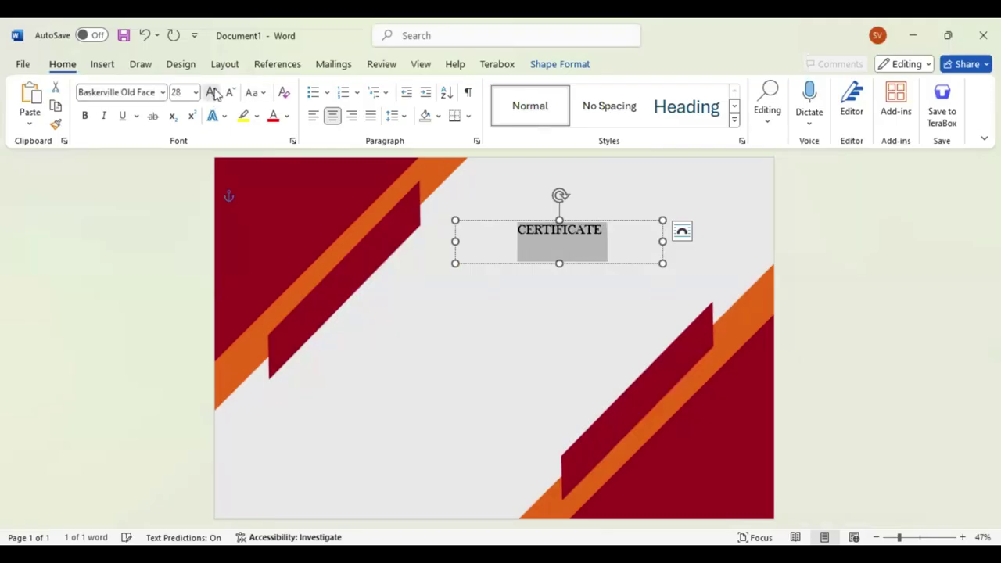
click(215, 92)
click(215, 93)
click(214, 92)
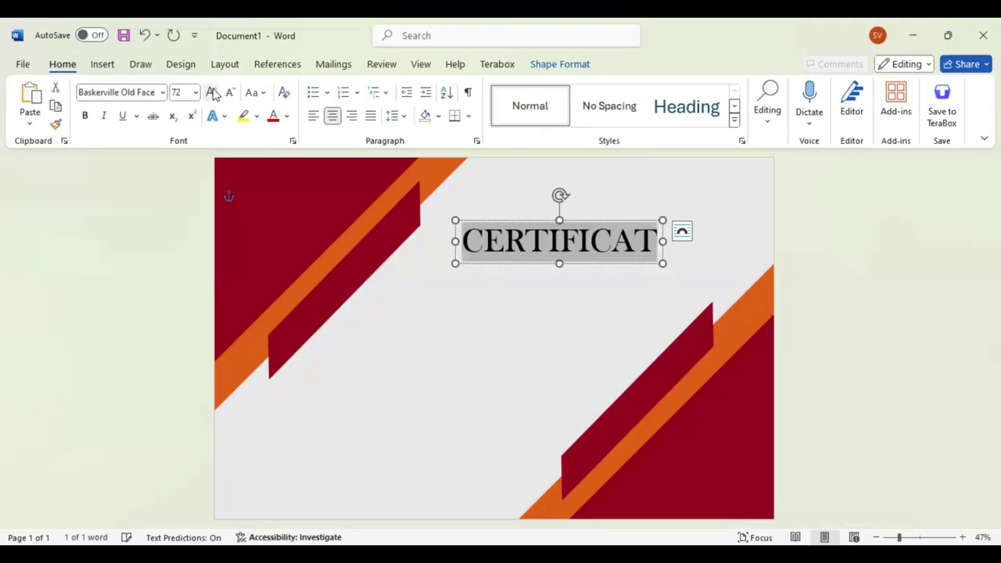
Expand the title's character spacing by 5 pt
click(293, 140)
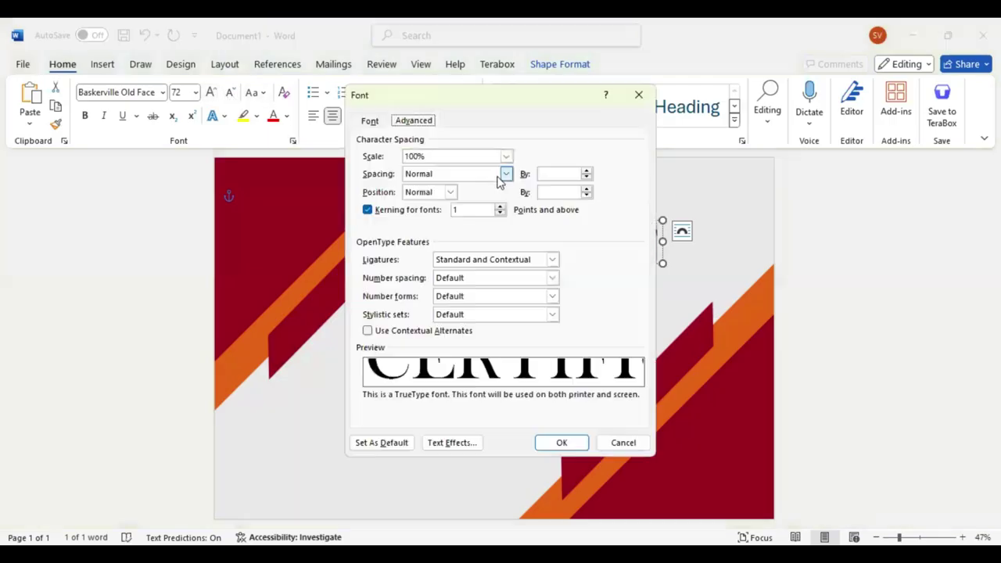
click(455, 174)
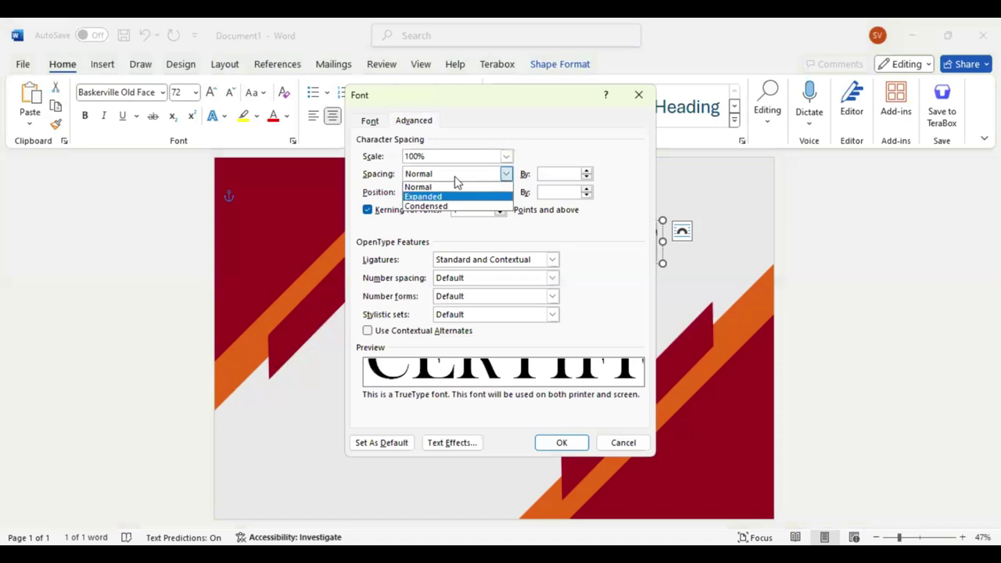
click(430, 194)
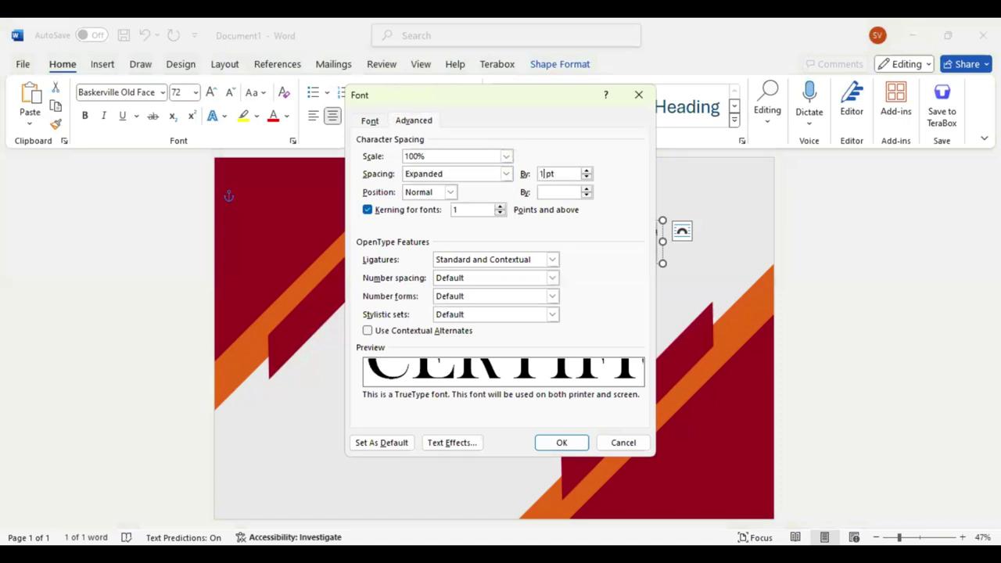
key(BackSpace)
text(5)
key(Return)
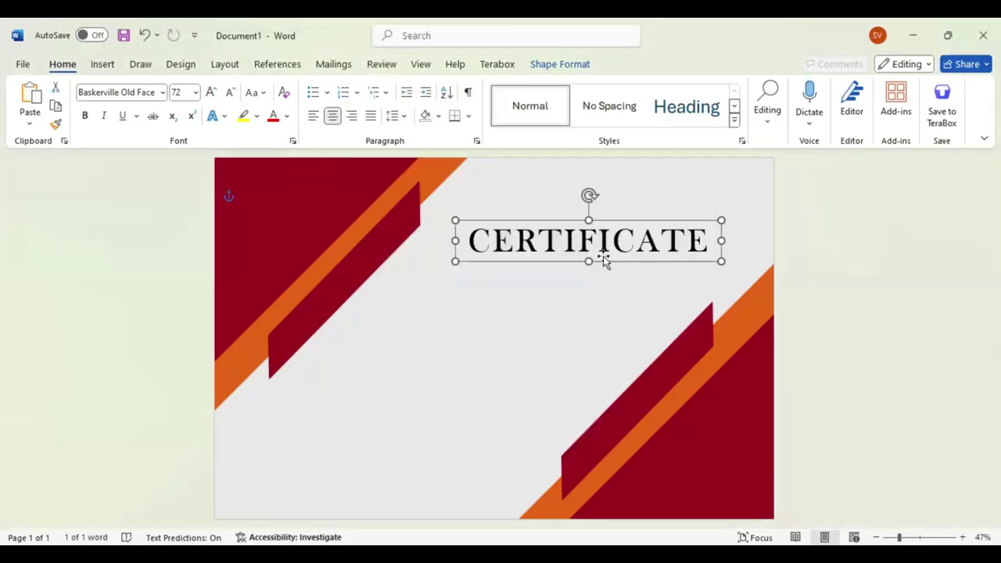
Shift the CERTIFICATE title left and reshape the upper-left maroon band
drag(603, 260, 561, 253)
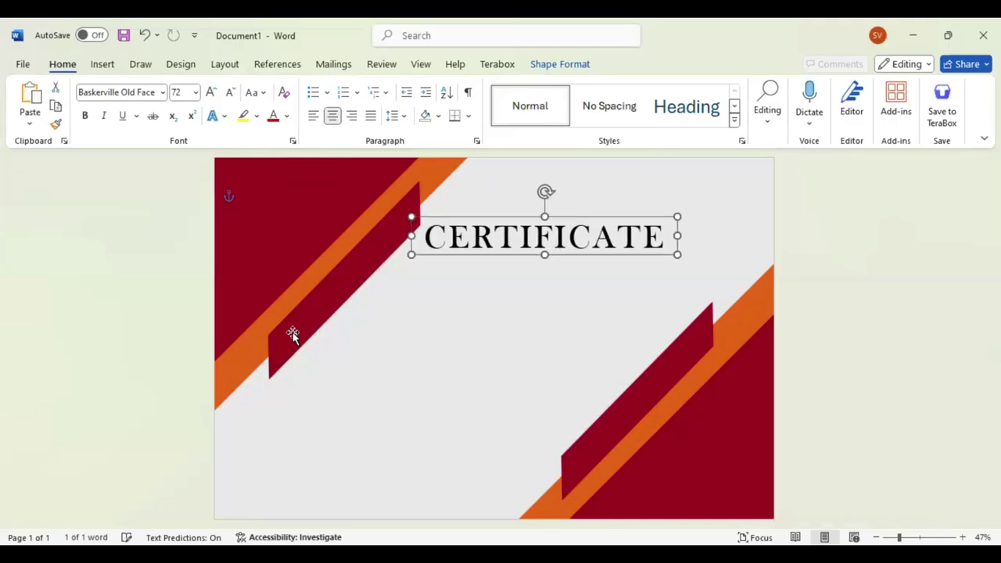
click(354, 292)
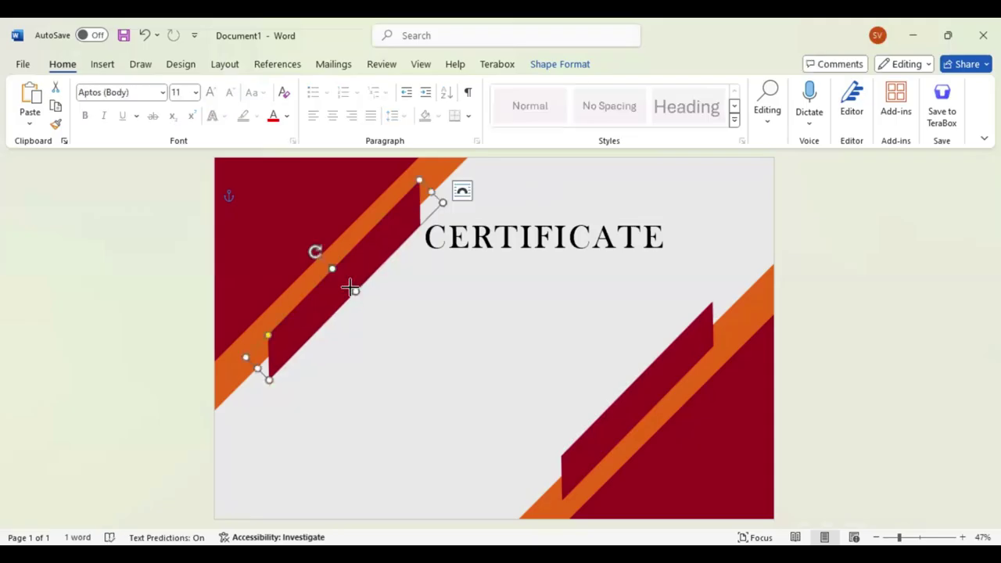
drag(354, 292, 351, 287)
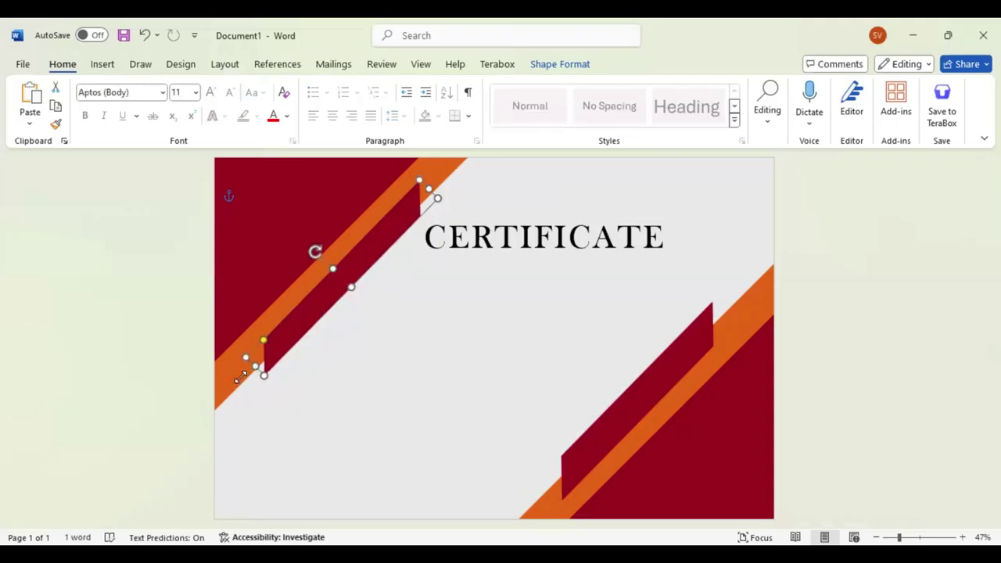
drag(240, 376, 226, 390)
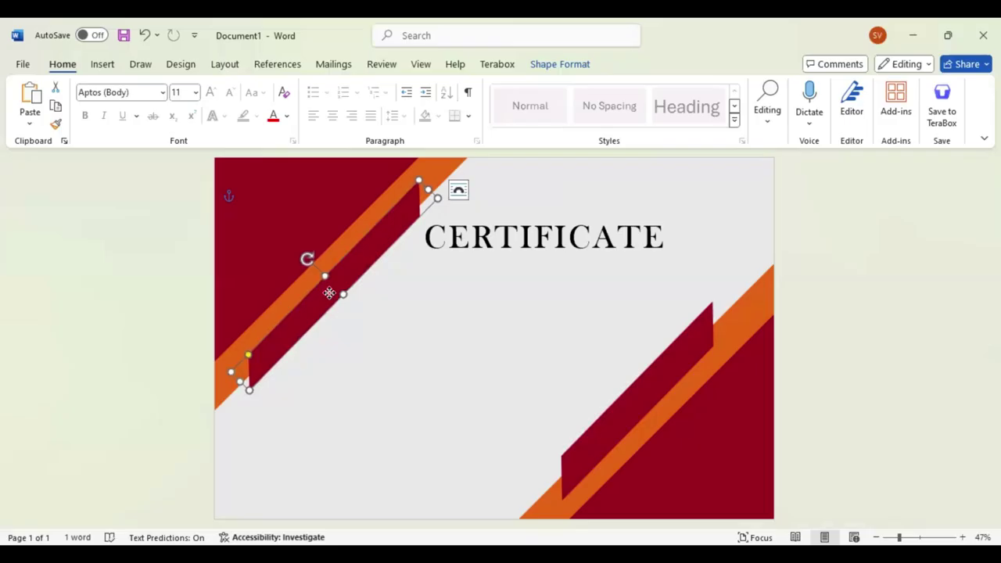
drag(329, 294, 331, 296)
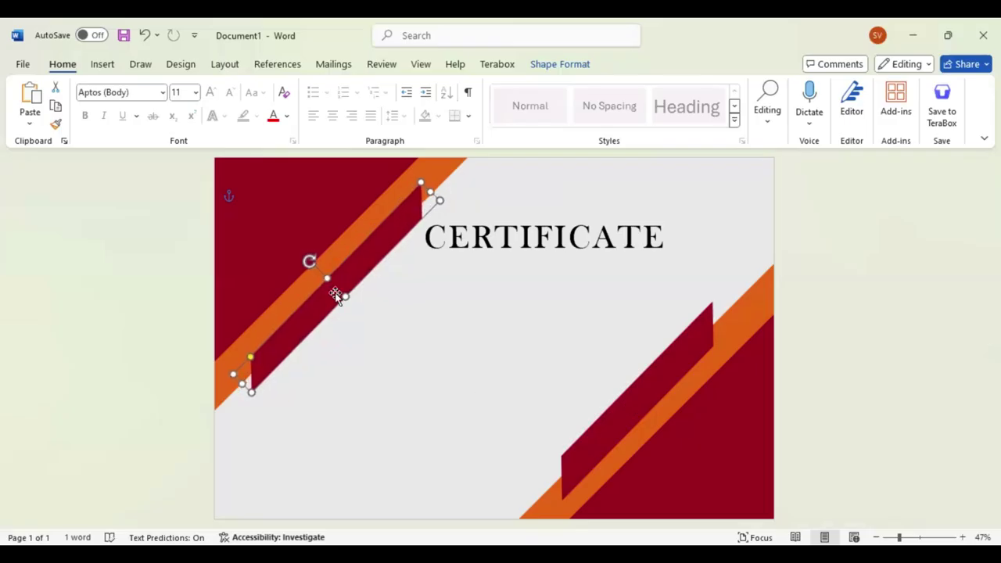
Replace the lower-right band with a copy of the reshaped band along its orange stripe
key(ctrl+z)
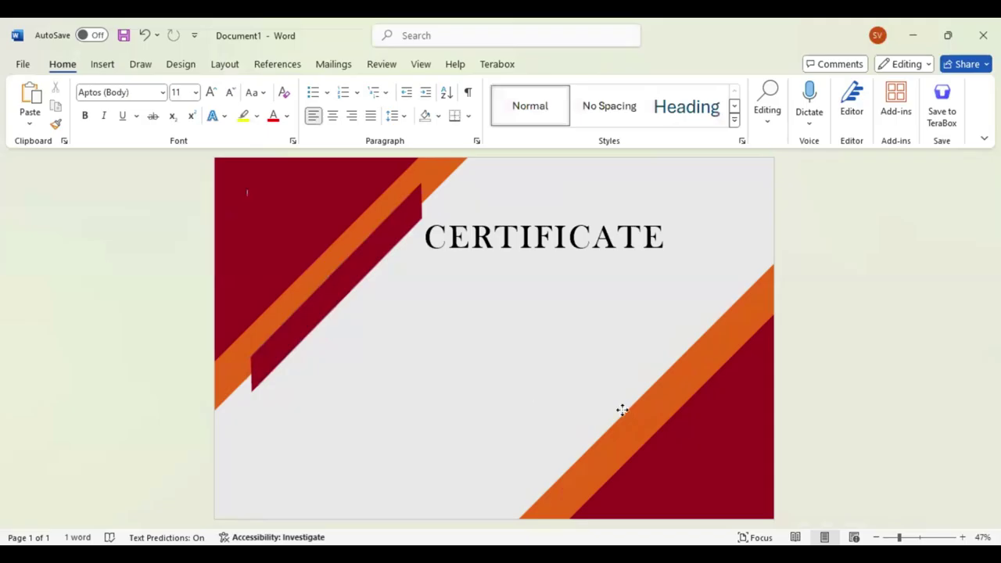
key(ctrl+y)
drag(630, 406, 649, 391)
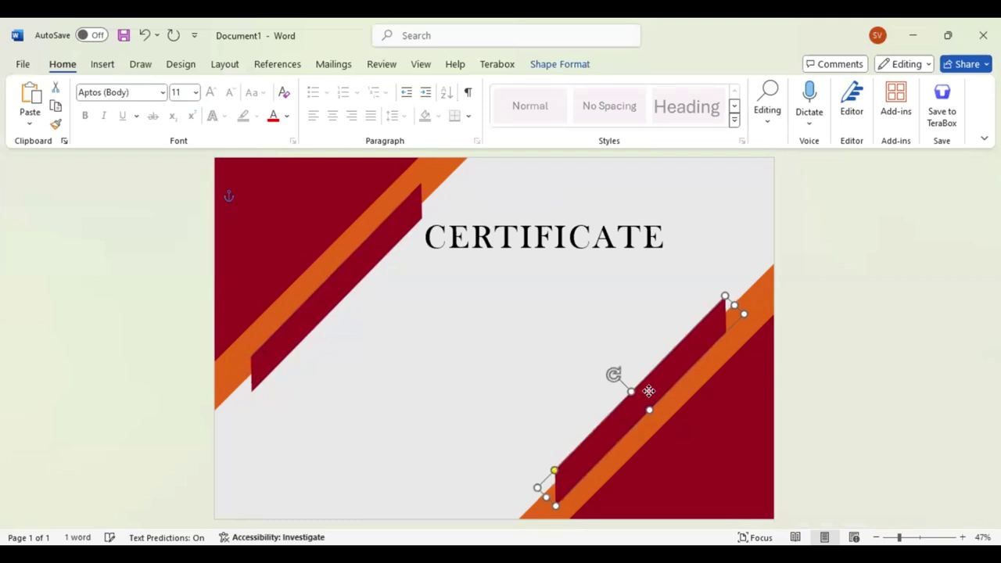
drag(649, 391, 647, 389)
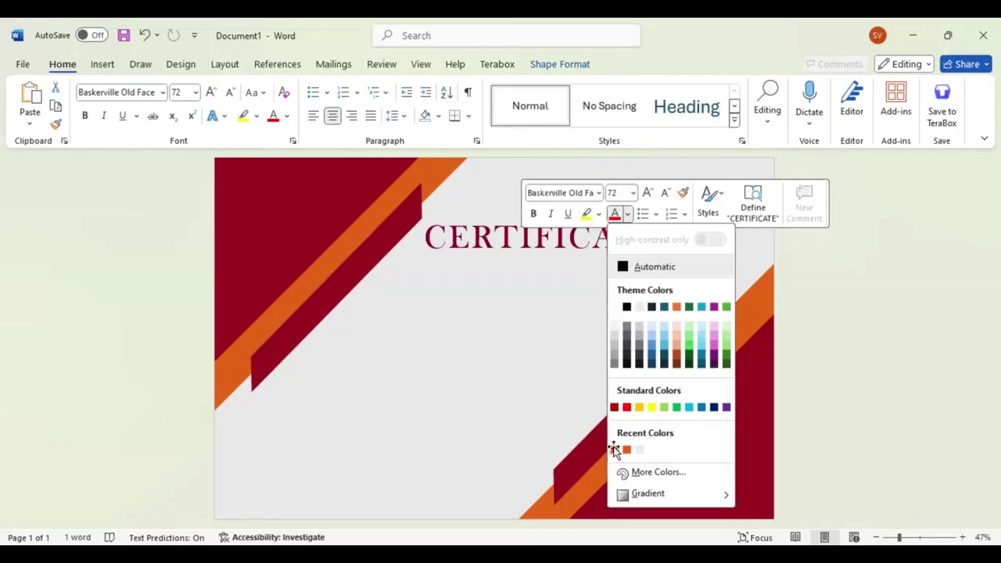
Duplicate the title box and change its text to 'Of Recognition'
click(561, 251)
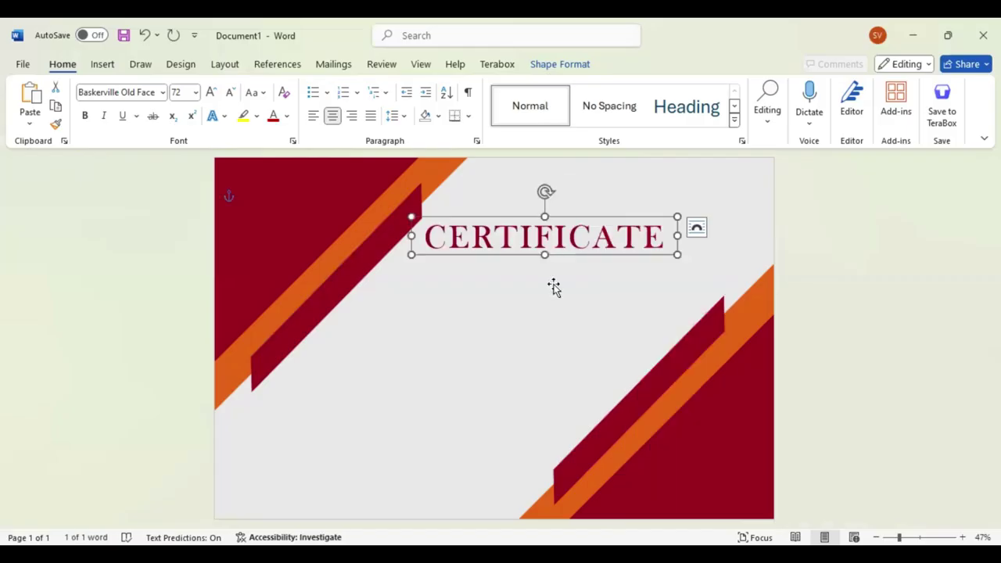
click(663, 237)
key(Return)
text(Of Re)
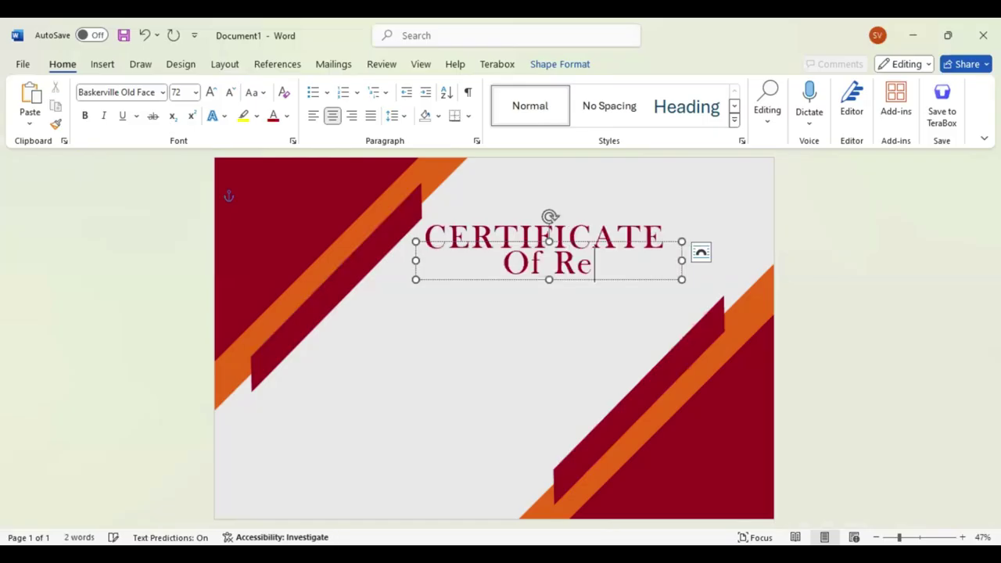
text(cognition)
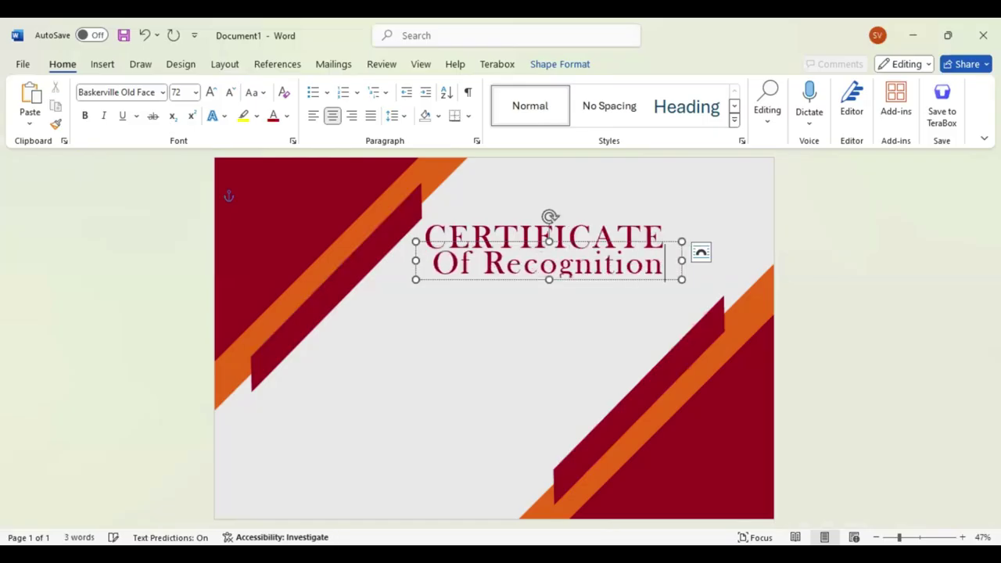
click(576, 266)
triple_click(604, 273)
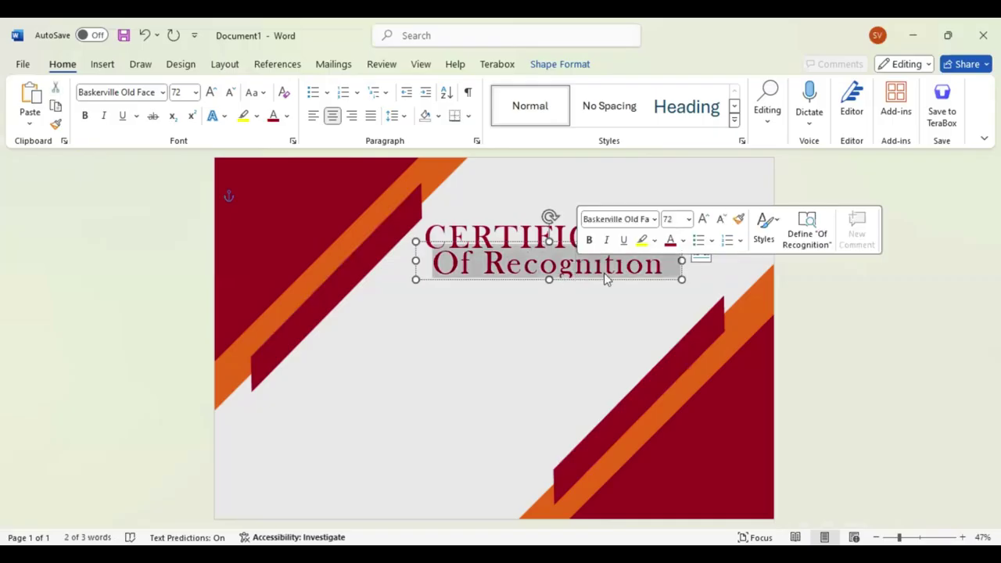
Reduce the 'Of Recognition' subtitle to 26 pt
click(102, 66)
scroll(258, 101, up, 1)
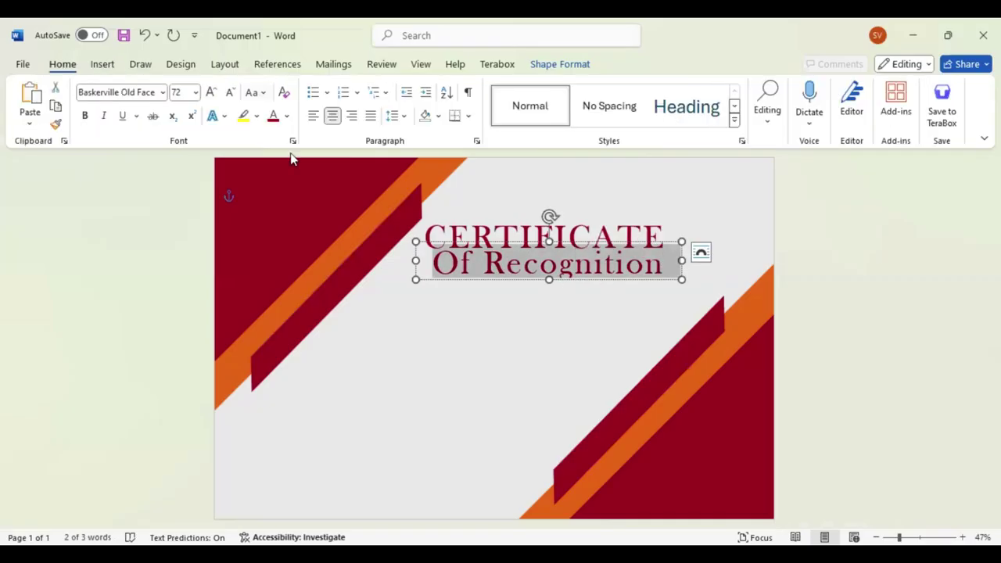
click(232, 94)
click(232, 94)
click(231, 94)
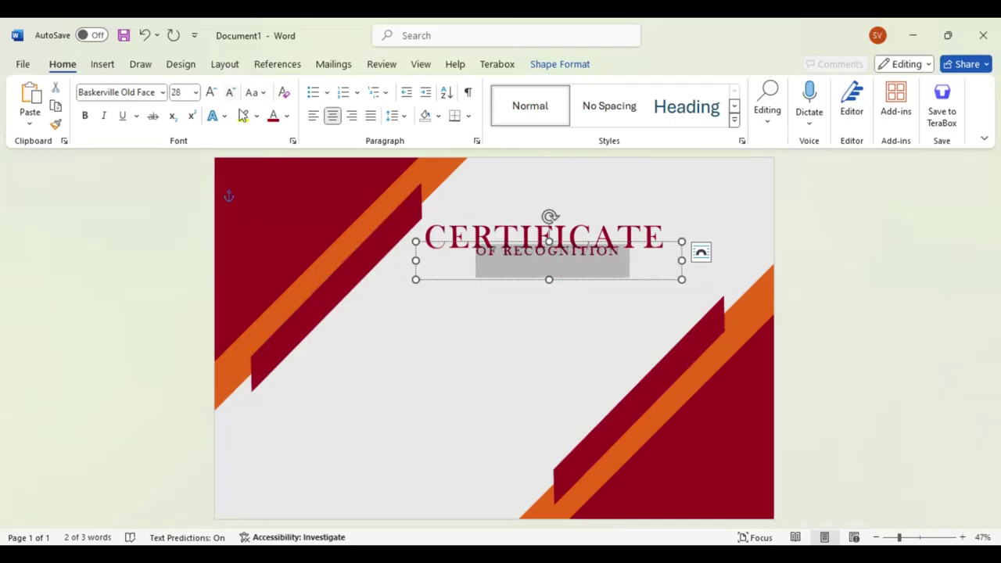
click(231, 94)
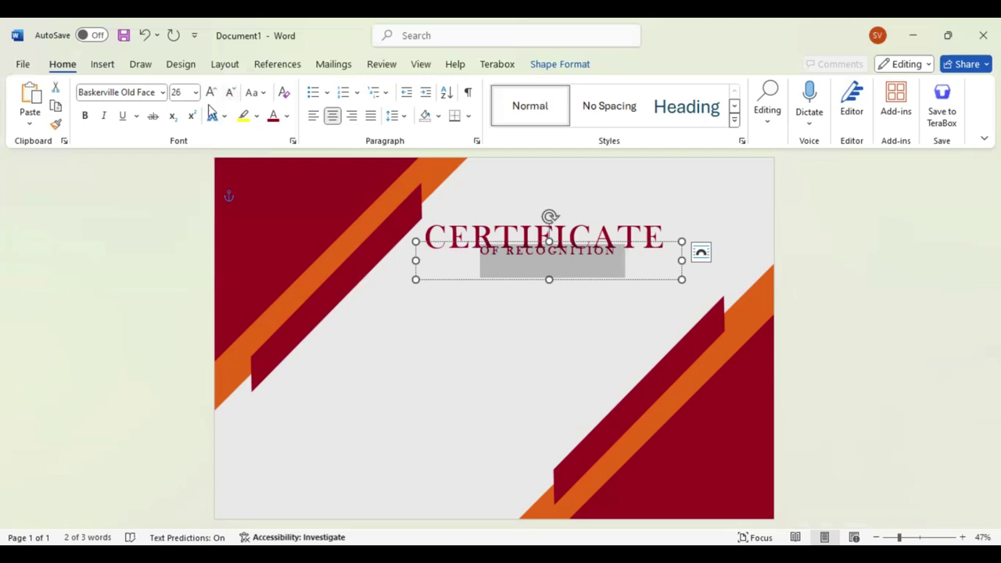
Fit the subtitle box to its text and centre it under CERTIFICATE
drag(517, 262, 533, 261)
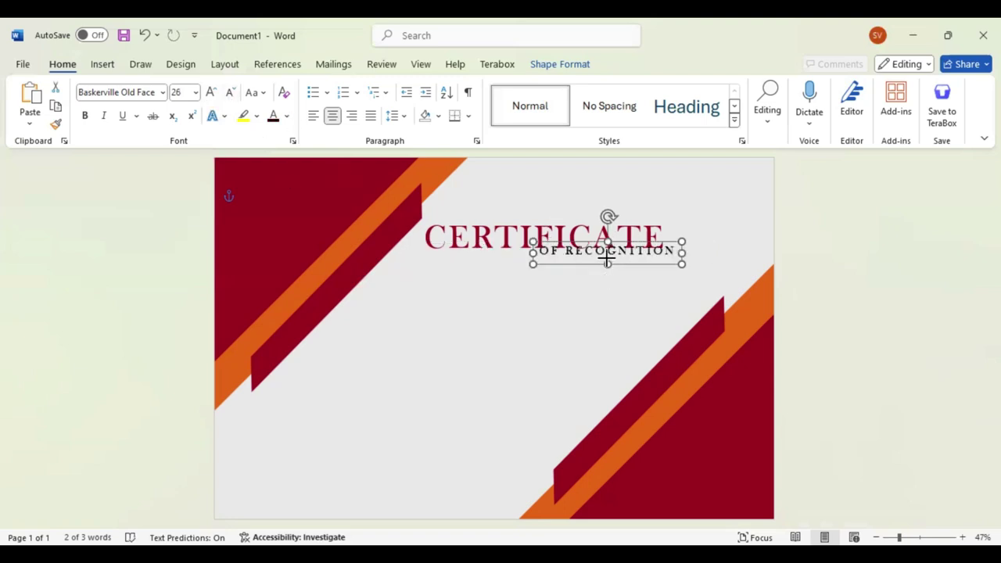
drag(607, 261, 608, 257)
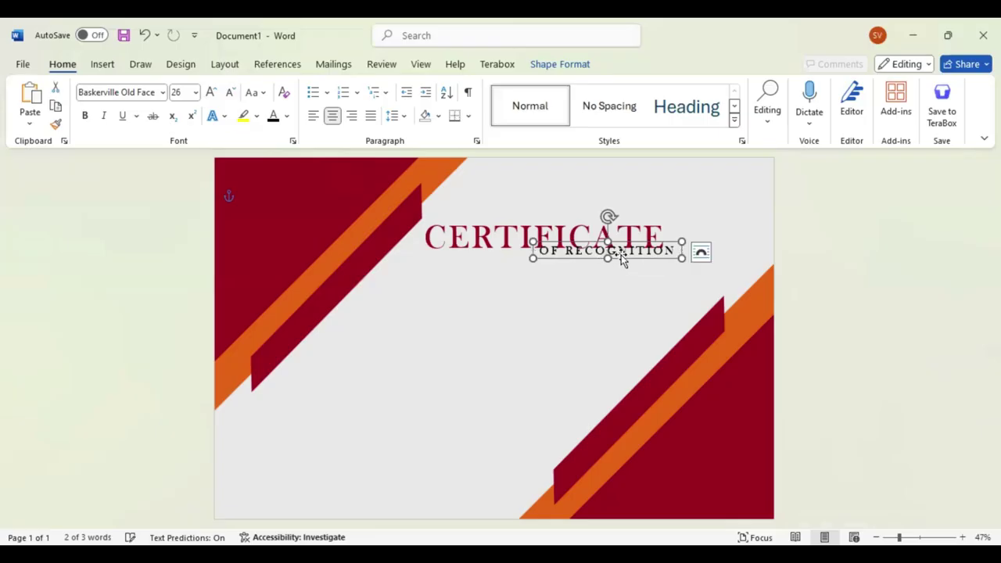
drag(542, 261, 470, 267)
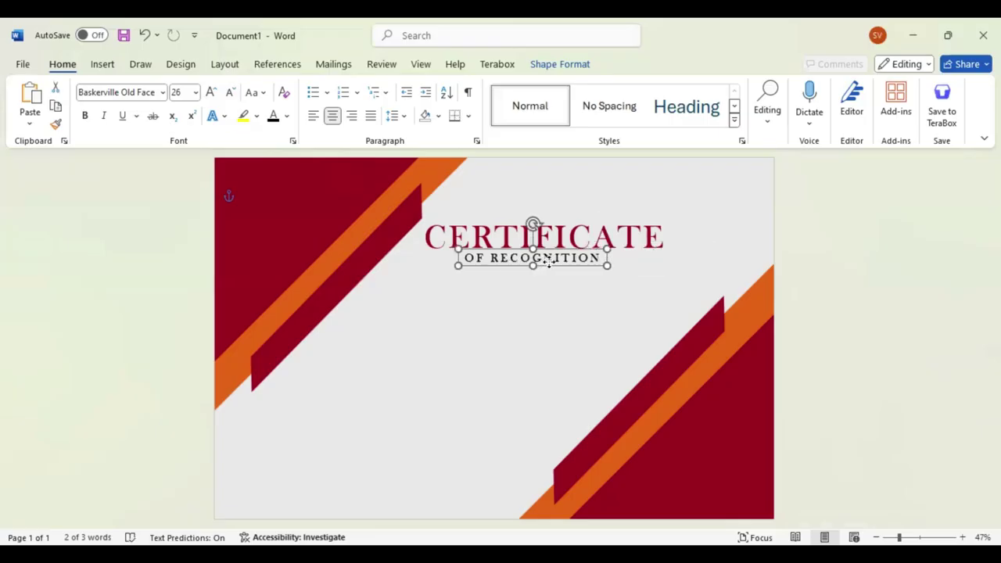
key(Right)
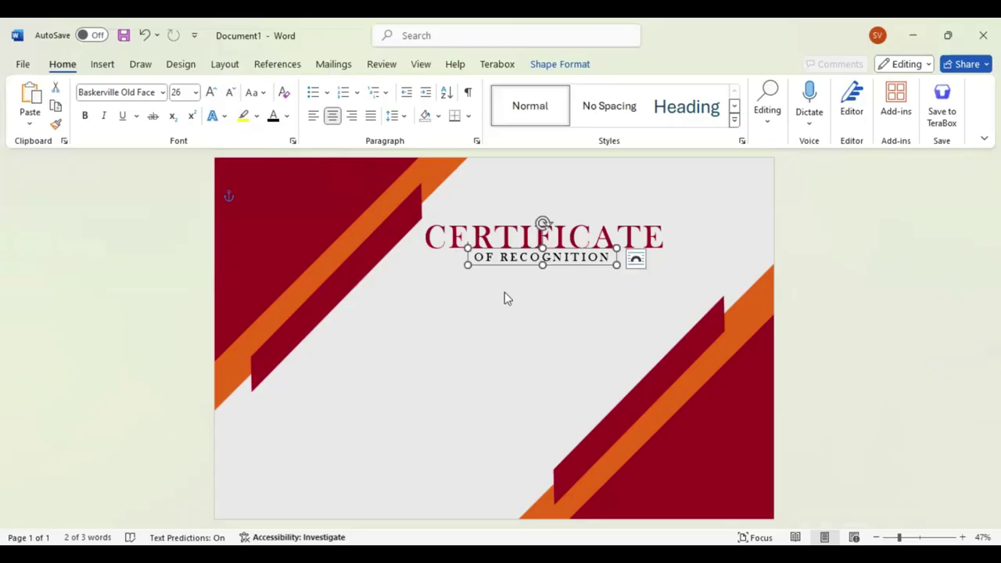
key(ctrl+v)
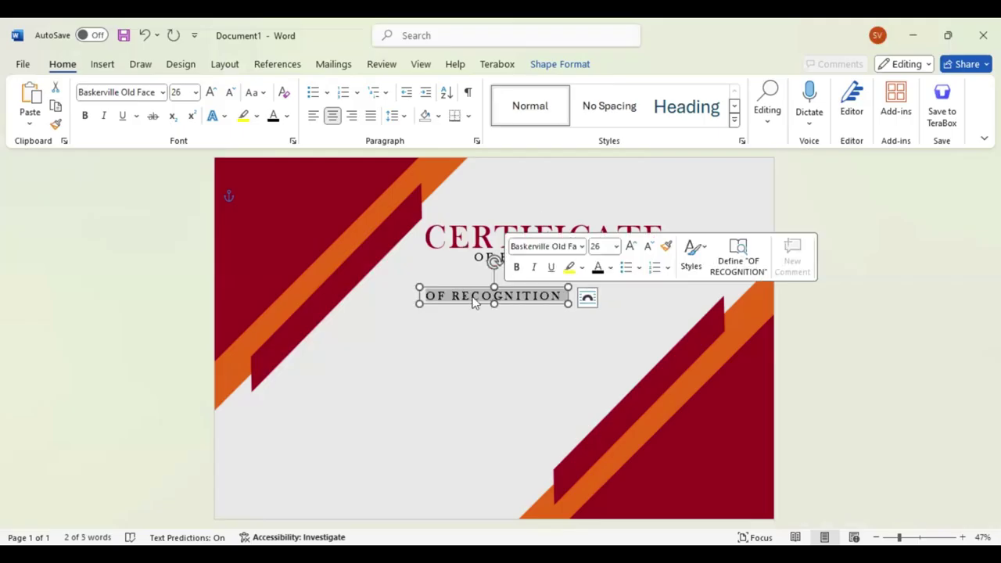
Make the copy read 'THIS CERTIFICATE IS GREATLY PRESENTED TO' in 16 pt orange capitals
text(This)
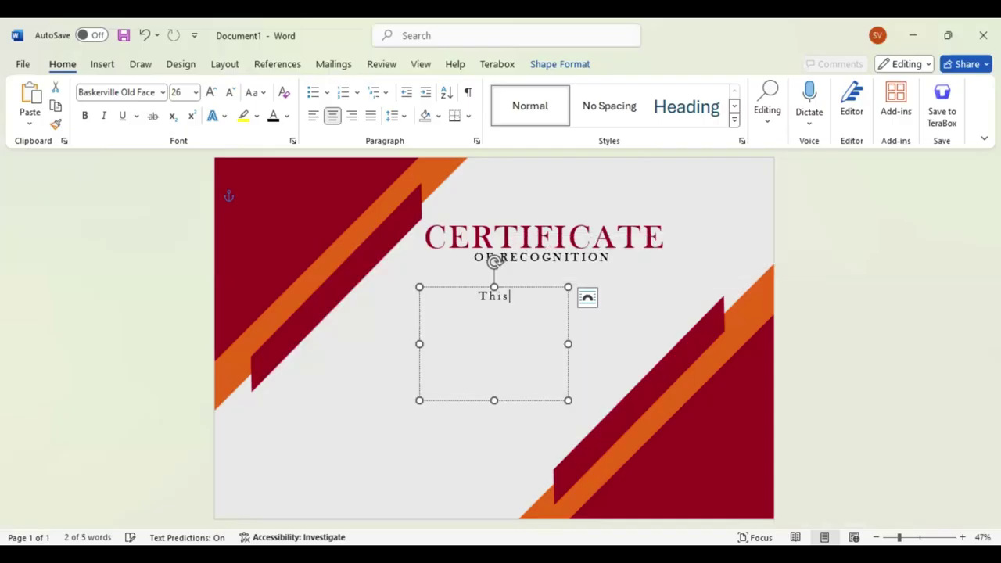
text( Cert)
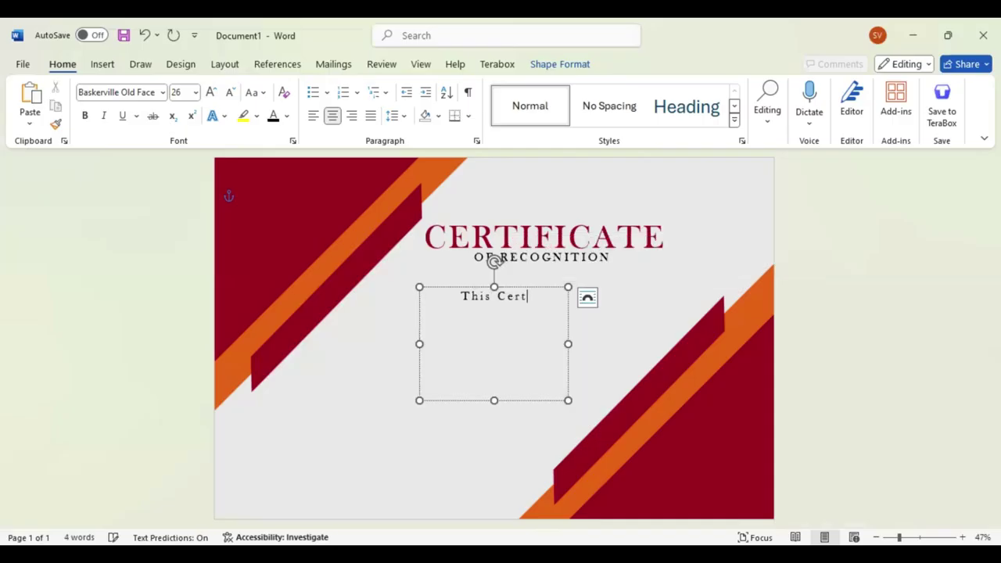
text(ificate)
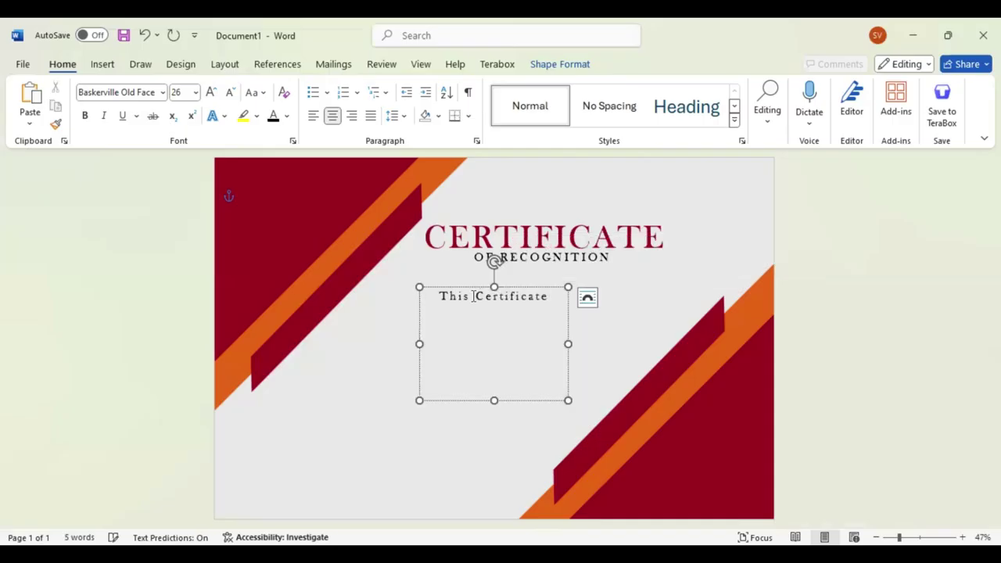
text( is)
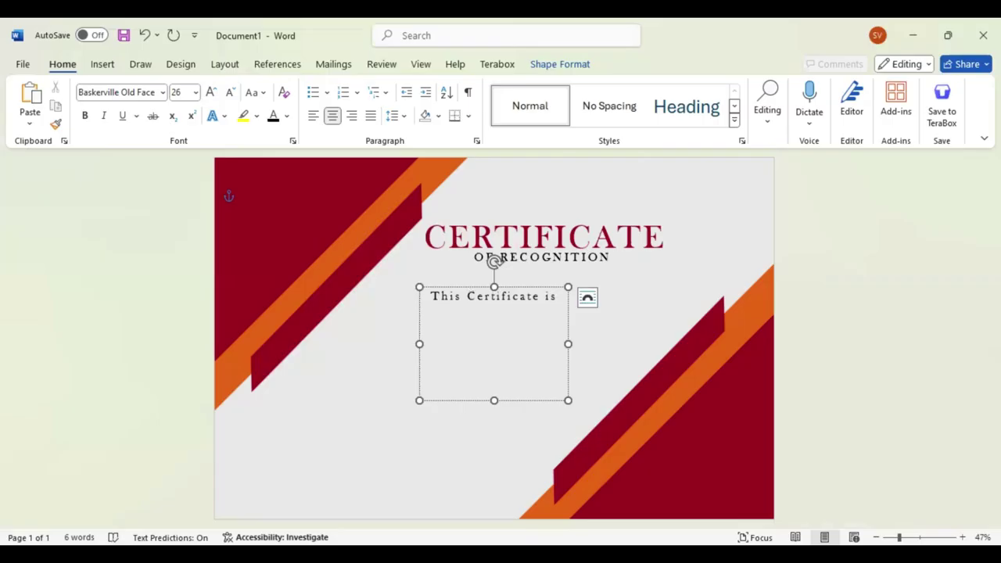
text( Greatly)
text( Pre)
text(sented To)
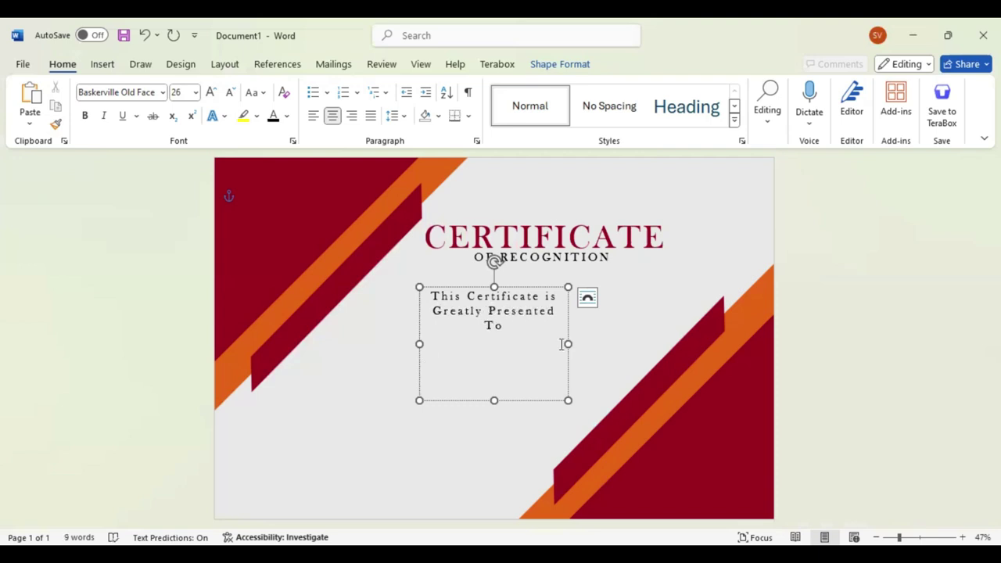
drag(419, 344, 388, 341)
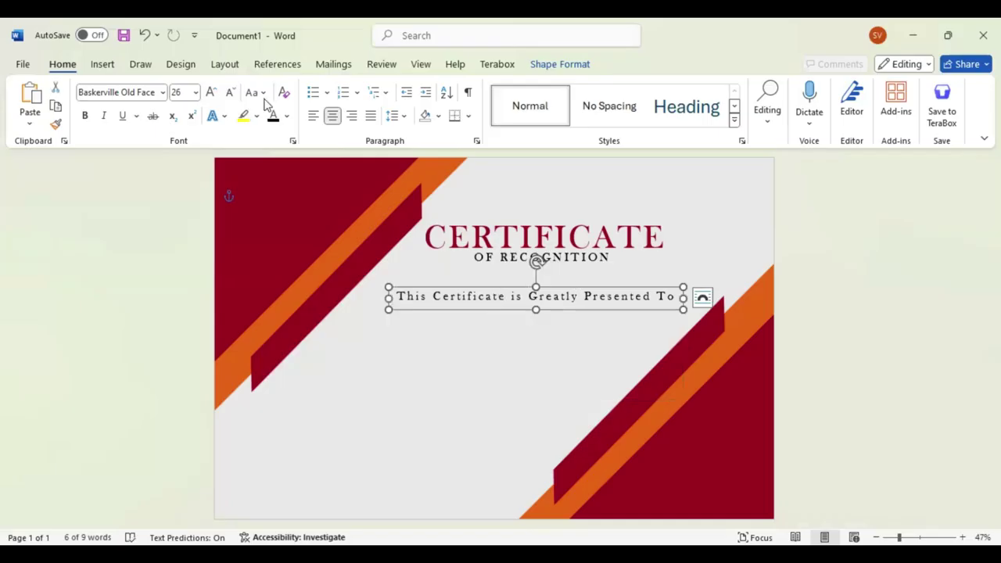
key(ctrl+shift+a)
click(231, 94)
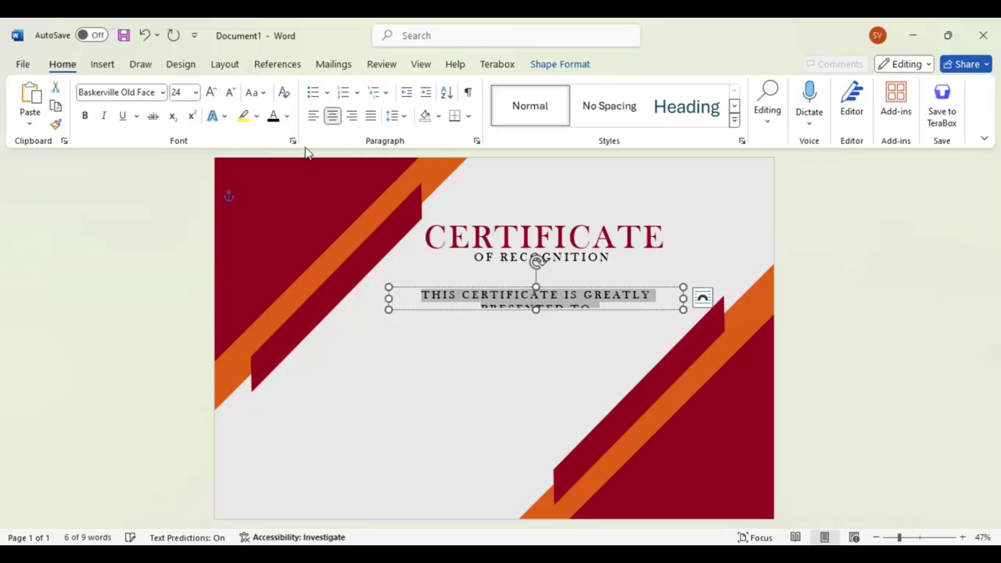
click(230, 94)
click(230, 94)
click(231, 94)
click(231, 94)
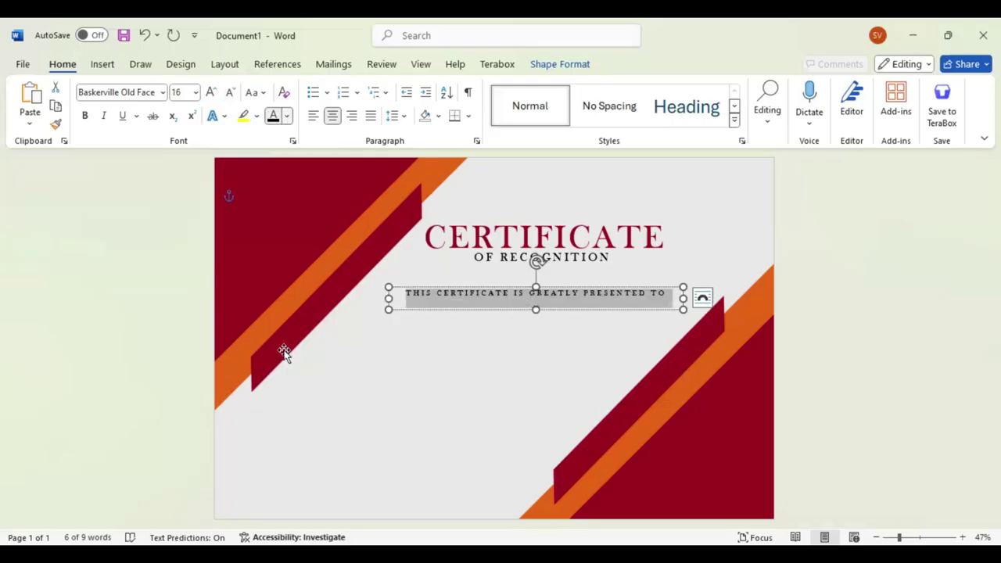
click(273, 116)
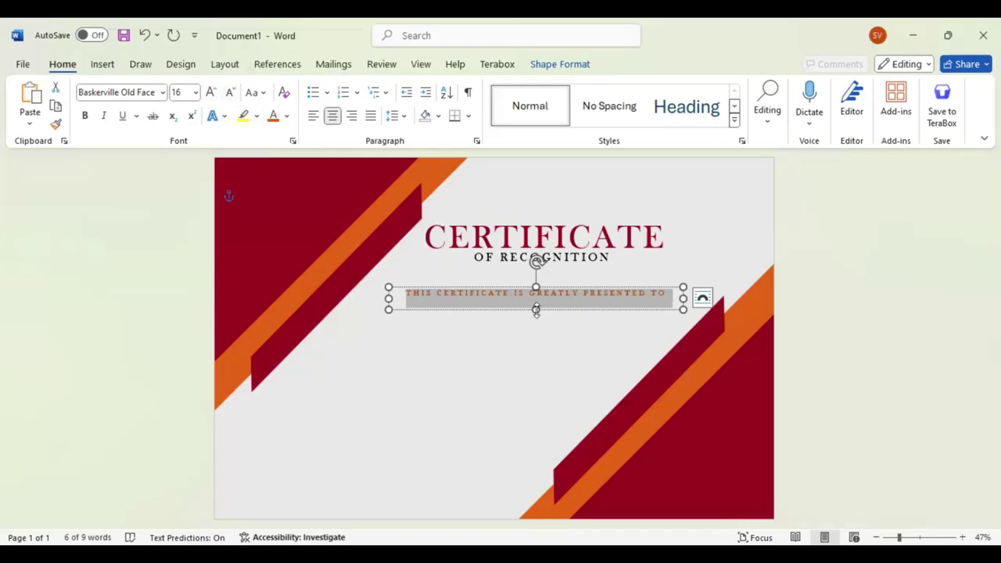
drag(535, 309, 549, 294)
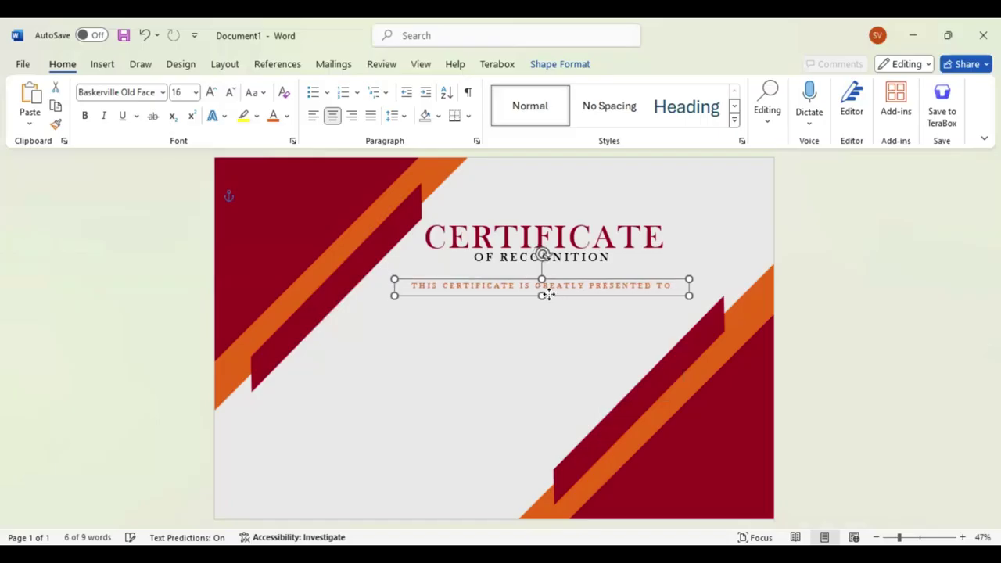
Draw a text box below the subtitle and type 'Name Surname' in it
click(105, 67)
click(224, 89)
click(235, 172)
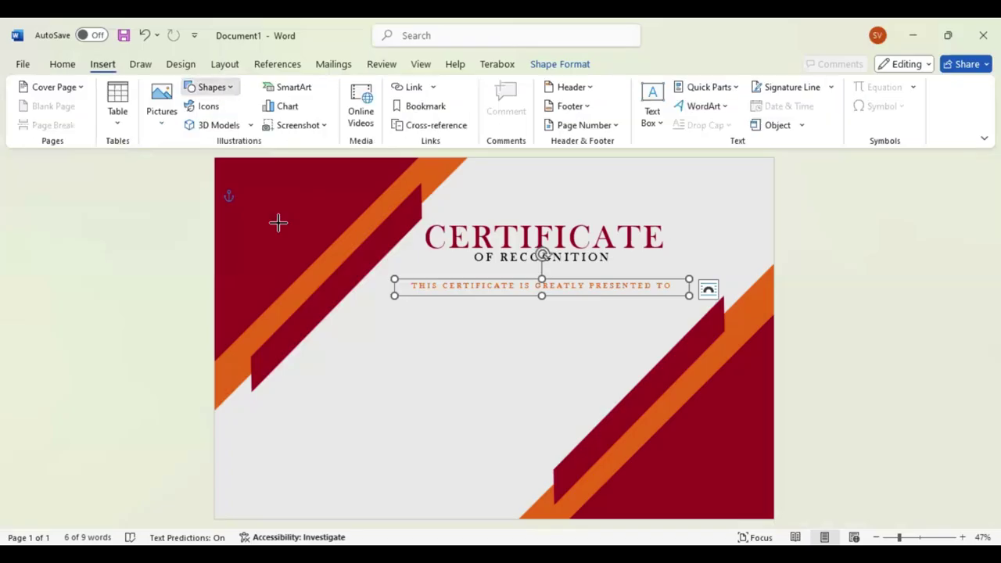
drag(403, 317, 624, 389)
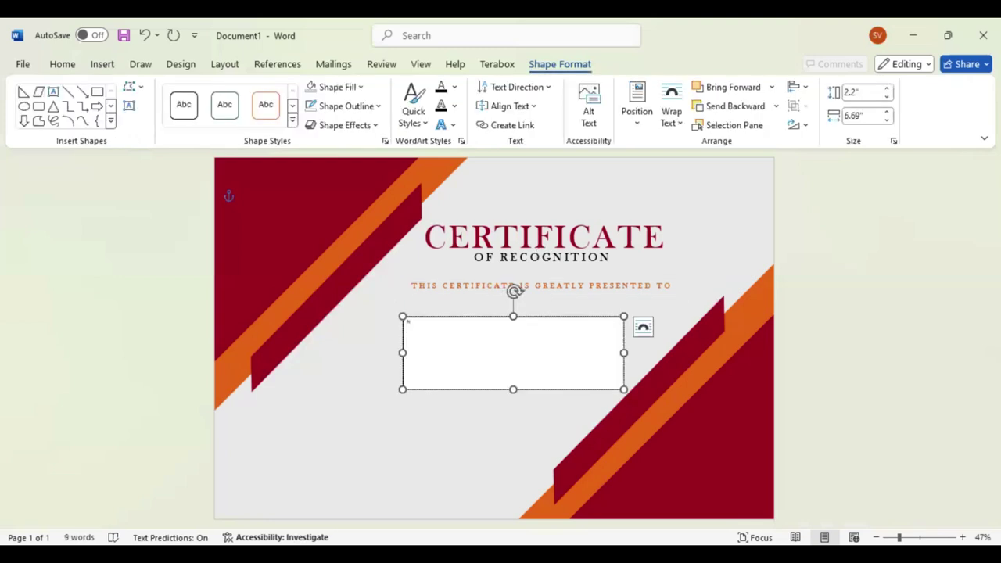
text(Name)
key(BackSpace)
key(BackSpace)
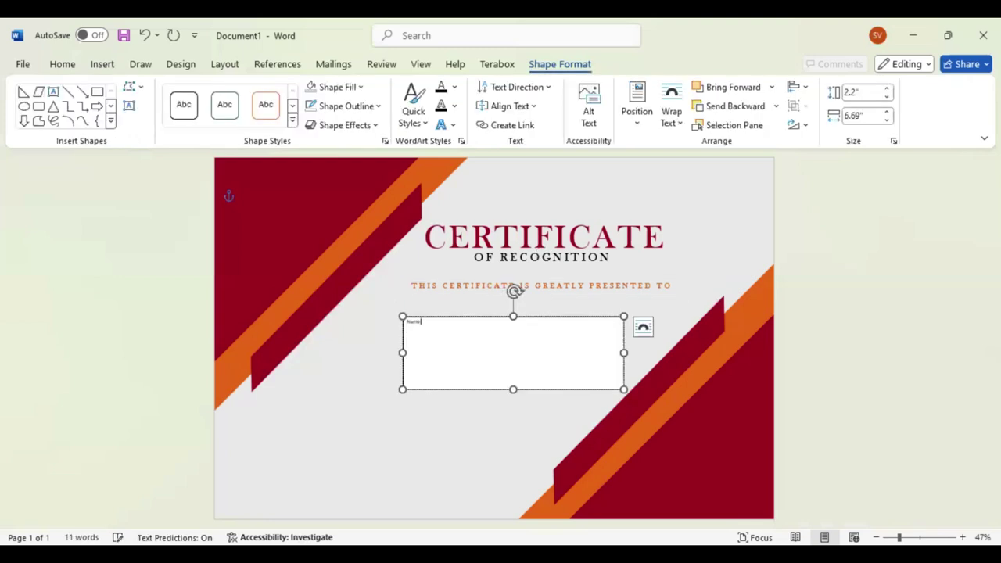
text(Surname)
Centre the name text and set it in Palace Script MT
drag(394, 324, 354, 330)
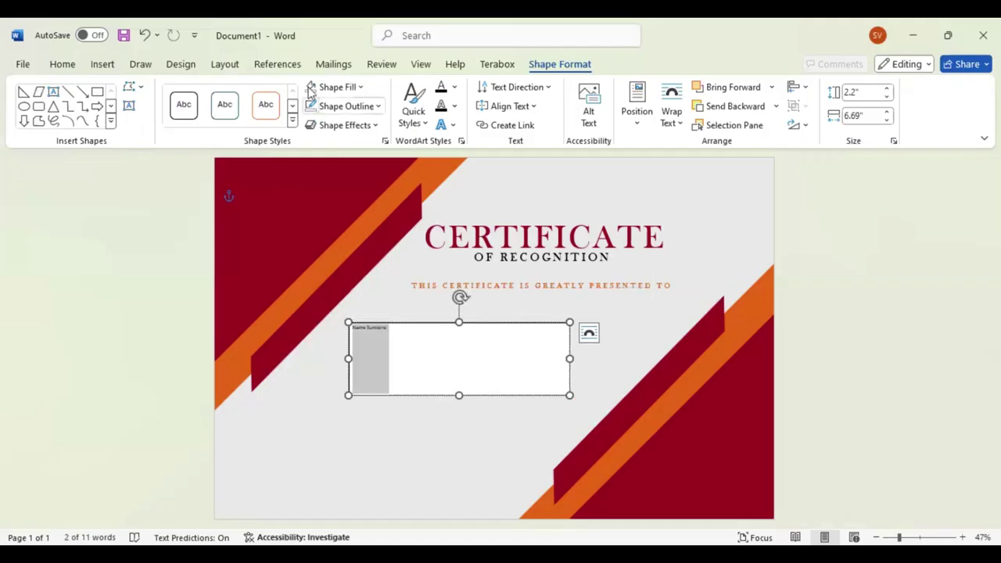
click(61, 64)
click(333, 116)
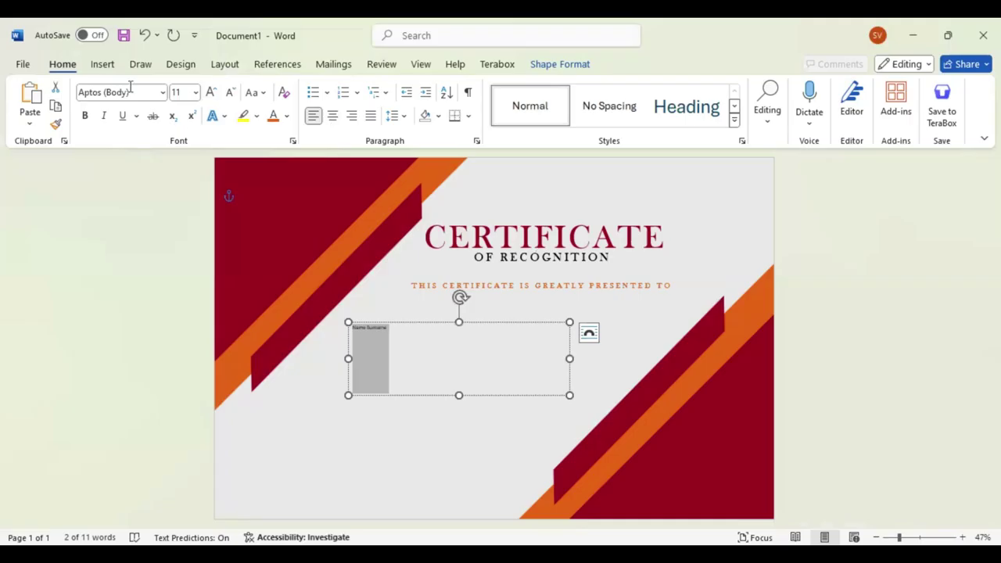
click(139, 92)
text(P)
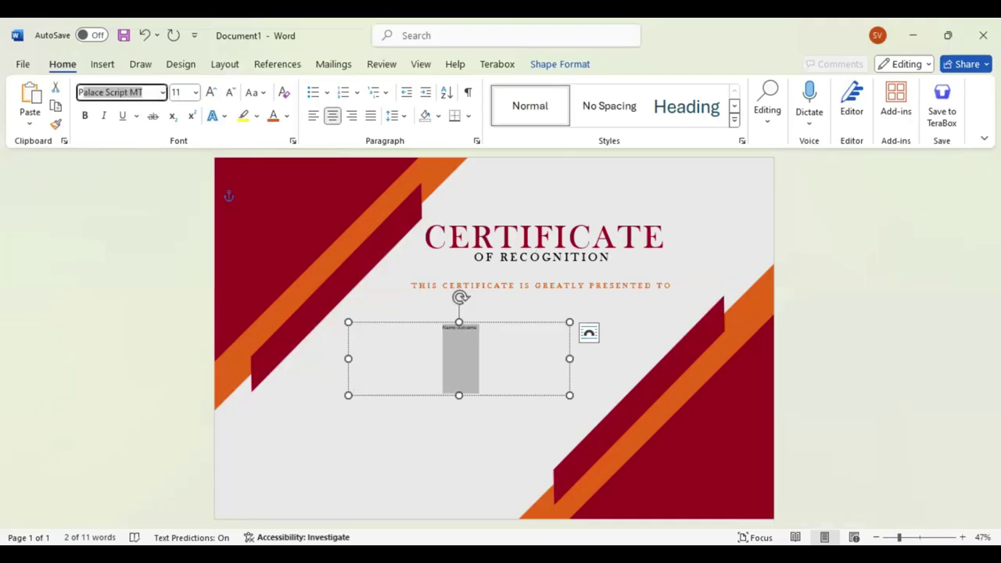
text(as)
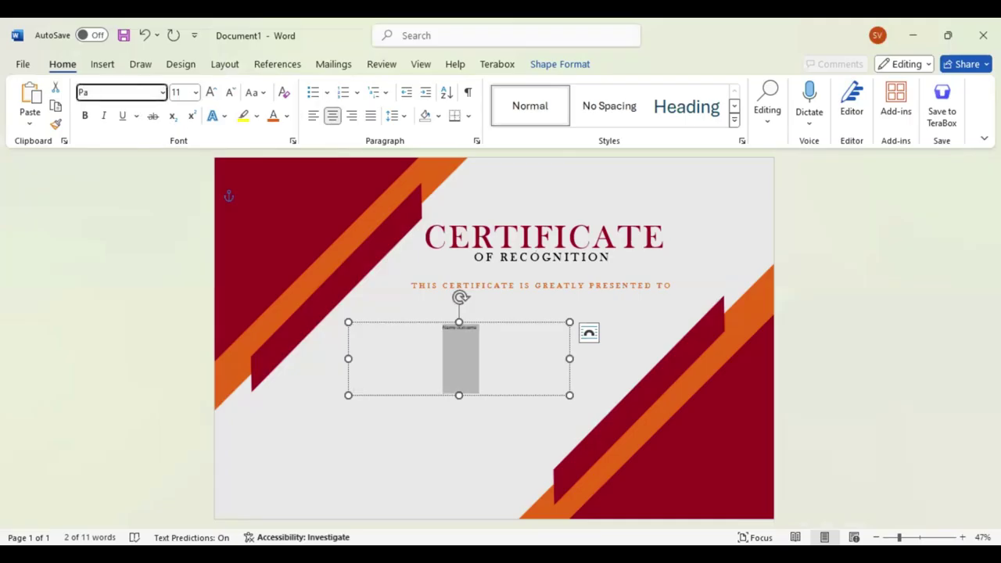
key(Return)
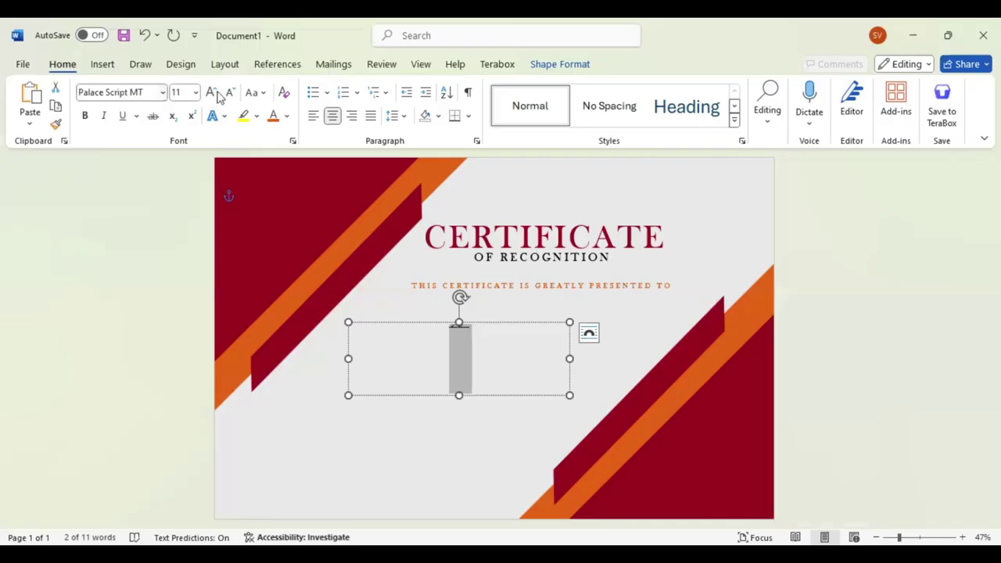
Enlarge the Name Surname text to 180 pt
click(211, 93)
click(211, 93)
click(211, 92)
click(211, 93)
click(211, 92)
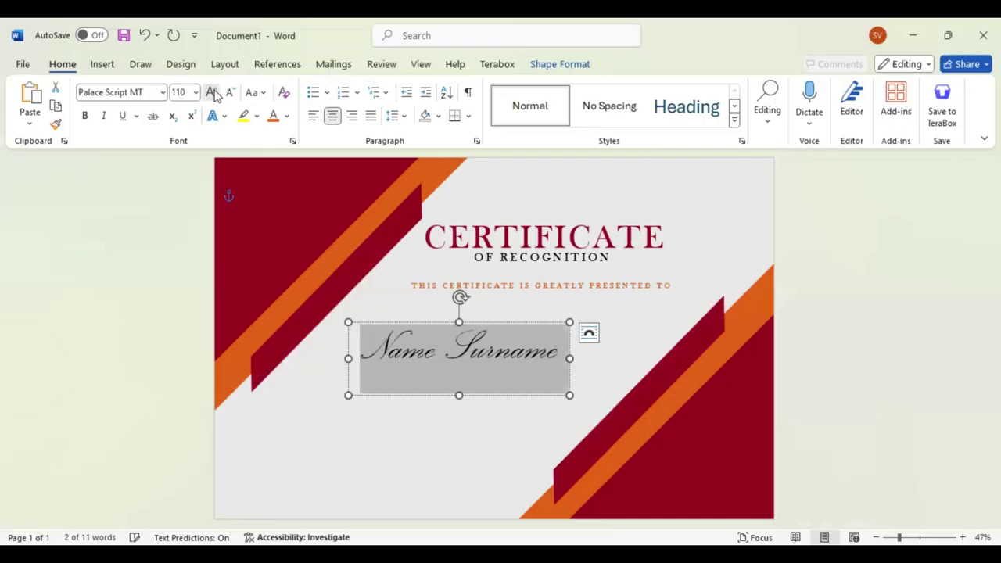
click(211, 92)
click(211, 92)
click(211, 92)
click(211, 93)
click(211, 93)
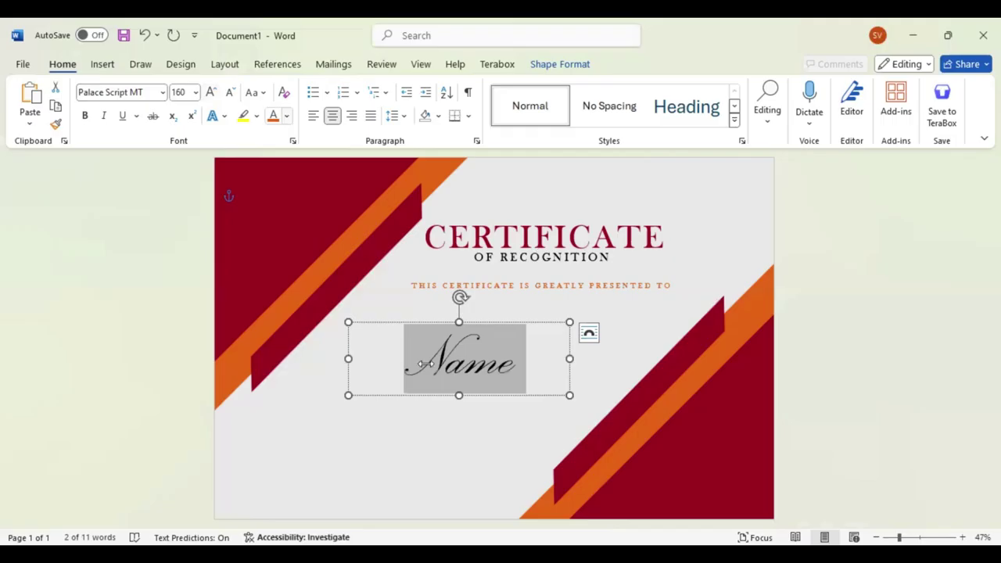
click(552, 317)
click(552, 317)
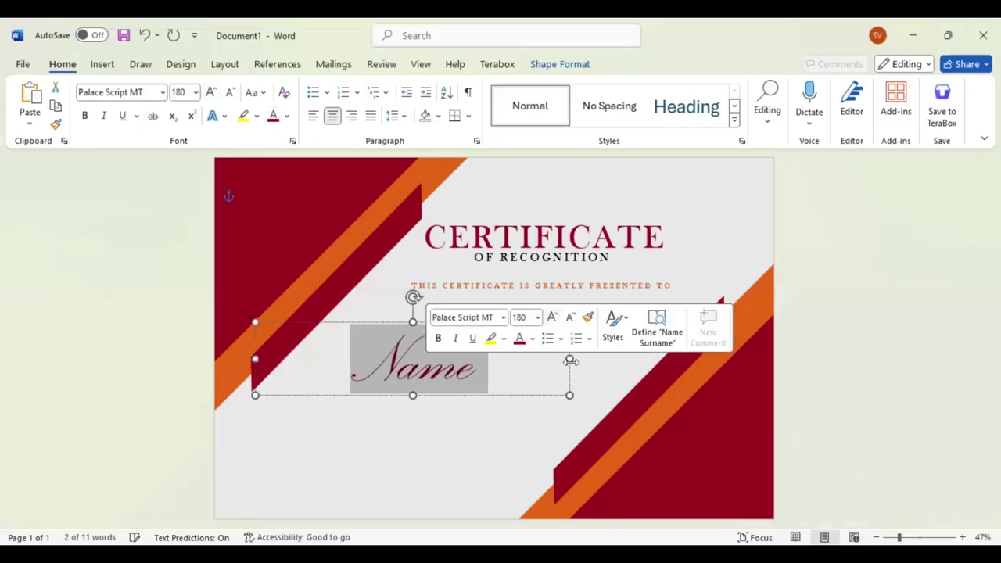
Widen the name box, centre it under the subtitle, and nudge the subtitle to align
drag(624, 361, 626, 360)
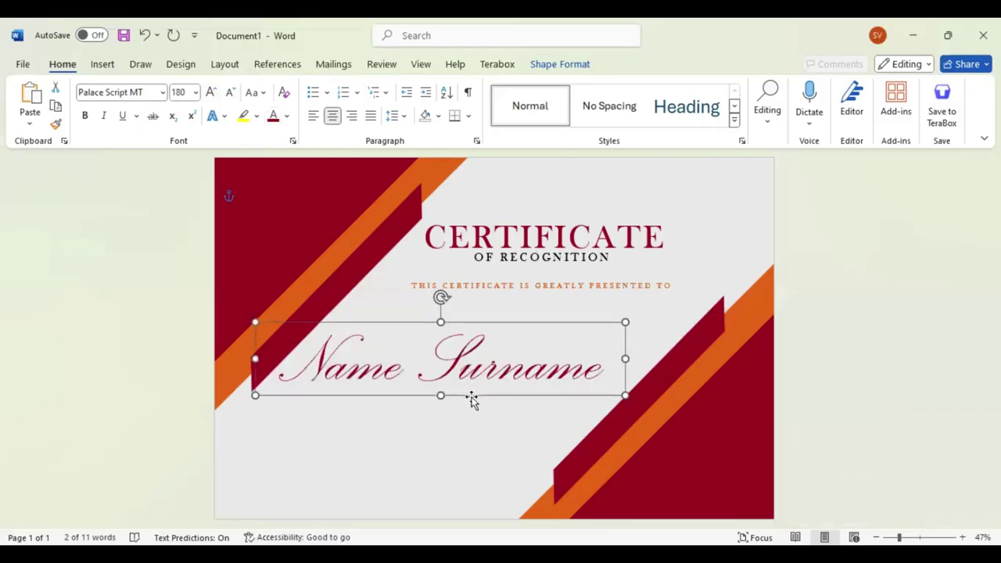
drag(488, 385, 522, 365)
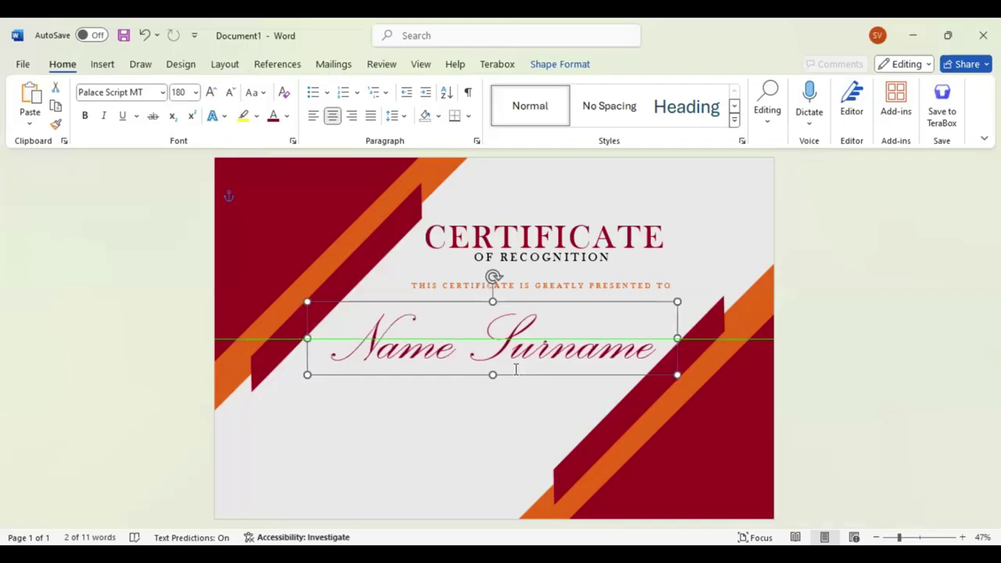
click(539, 298)
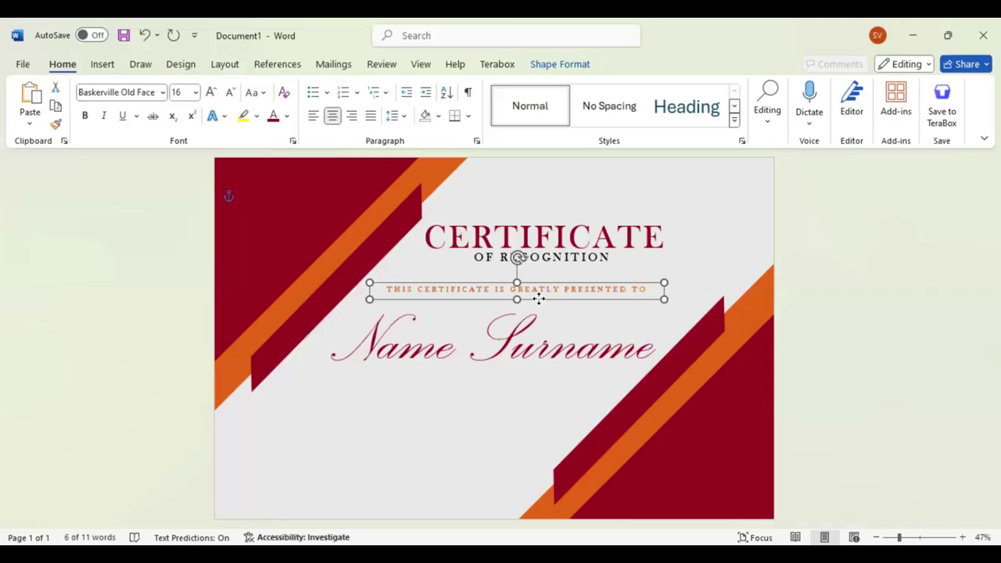
drag(539, 298, 536, 302)
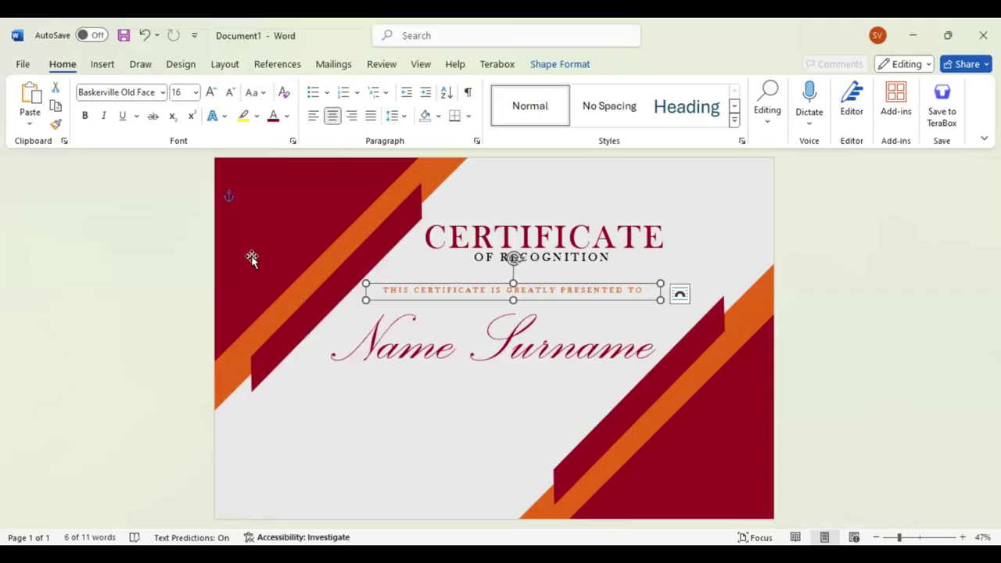
click(104, 66)
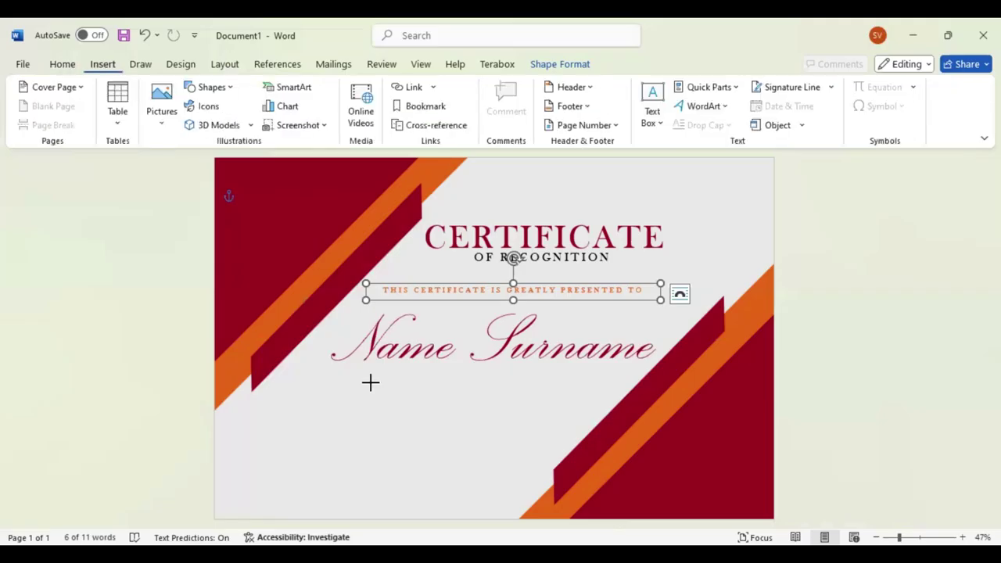
Draw a text box below the name in Baskerville Old Face and generate Lorem ipsum text with =lorem()
drag(371, 382, 587, 452)
click(62, 64)
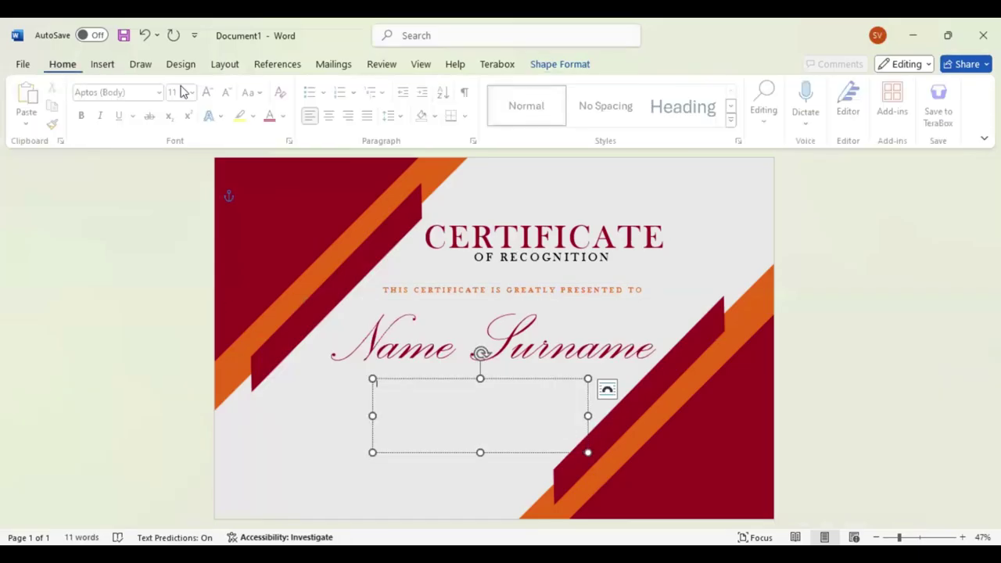
click(135, 93)
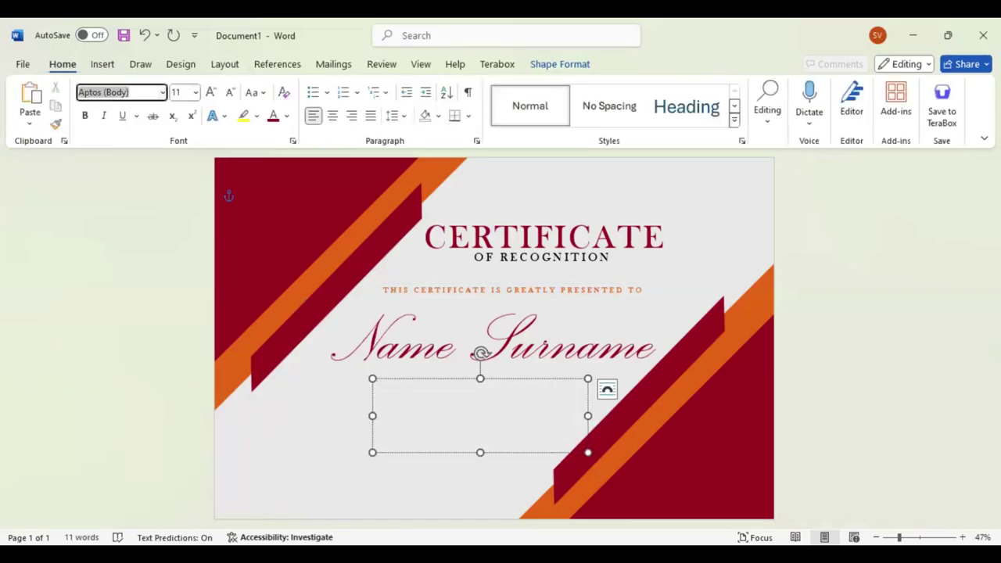
text(Baskerville Old Face)
key(Return)
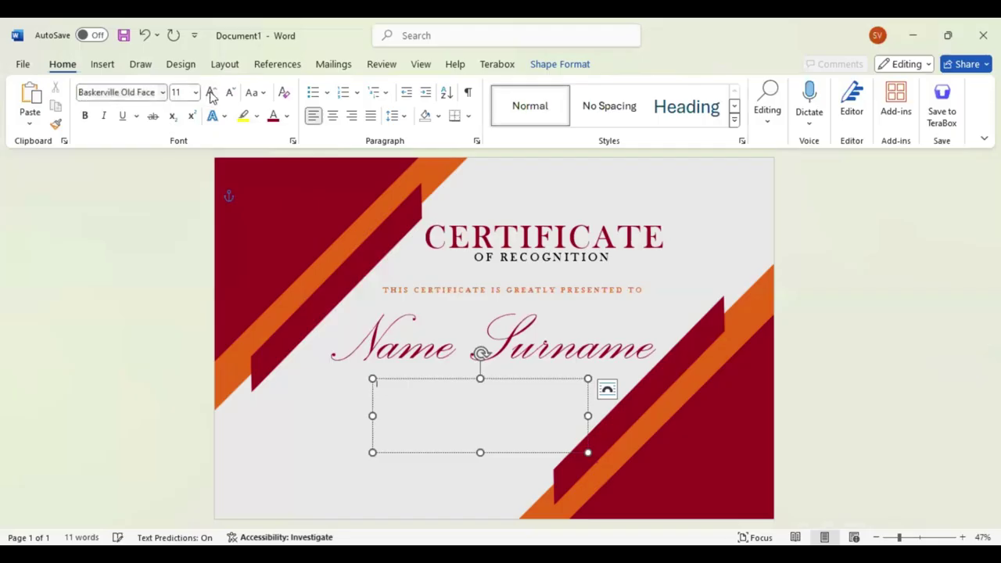
click(212, 94)
click(211, 94)
click(212, 94)
click(212, 94)
text(=lorem())
key(Return)
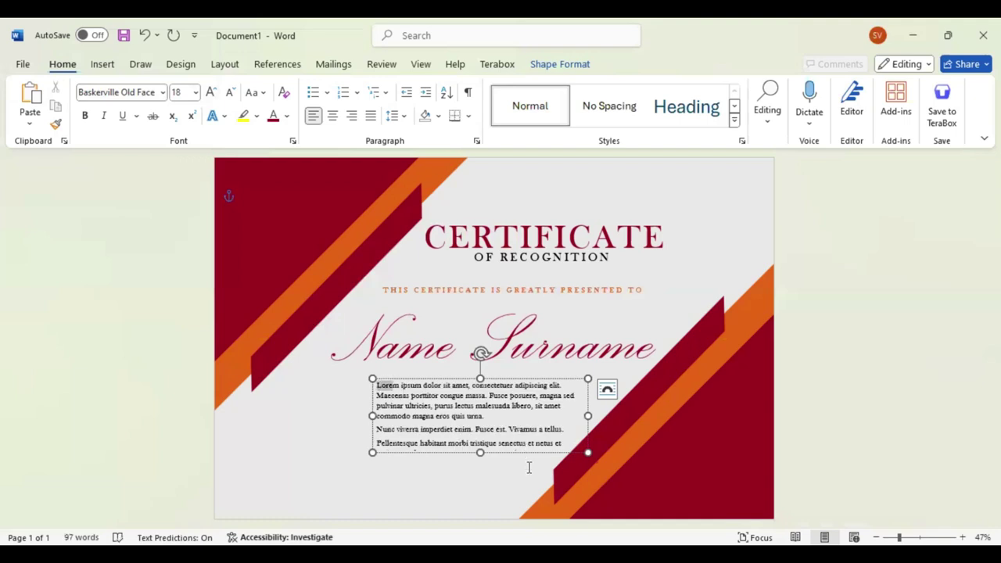
Centre the Lorem ipsum paragraph, enlarge it to 24 pt, and fit the box under the name
key(ctrl+a)
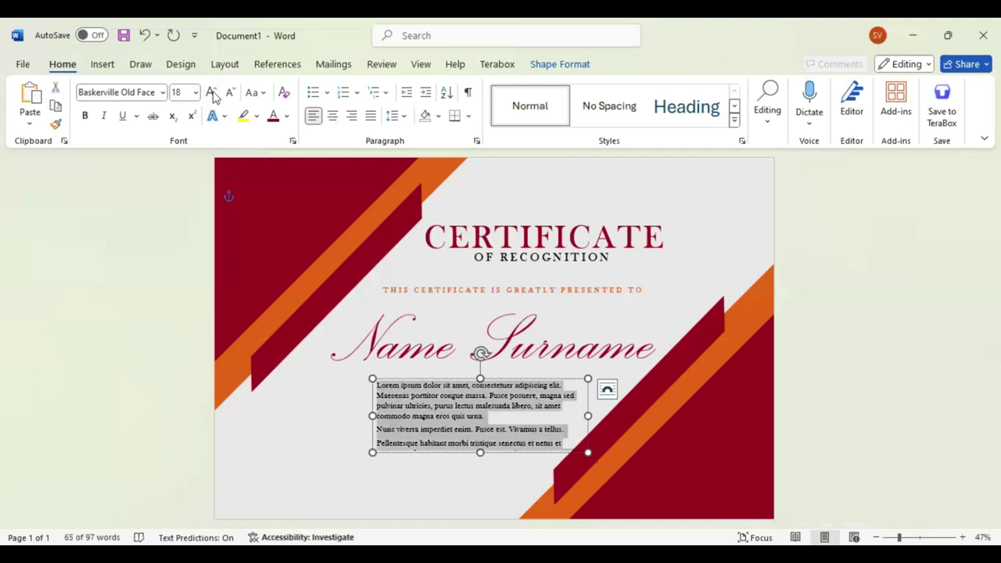
key(ctrl+e)
click(211, 93)
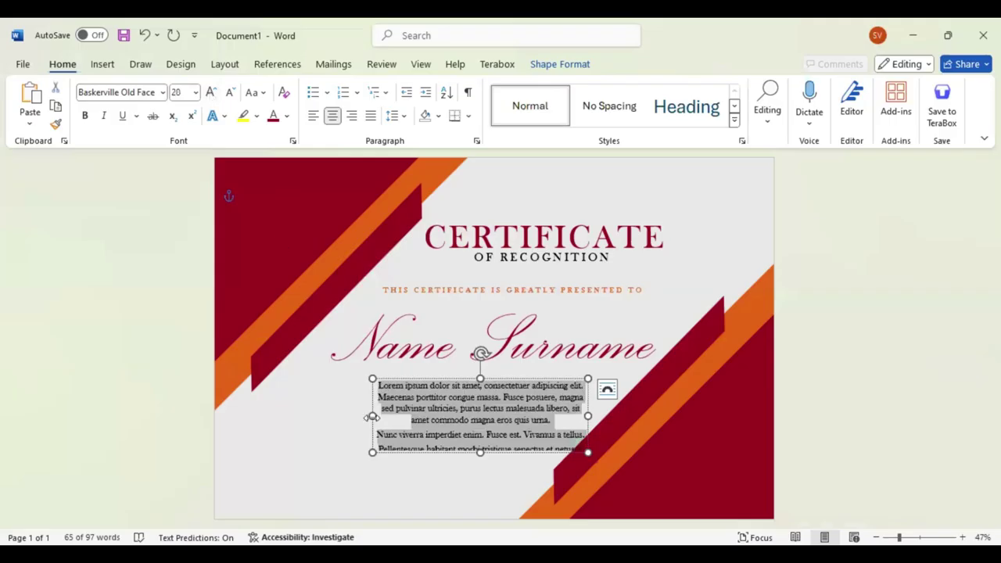
drag(373, 417, 307, 408)
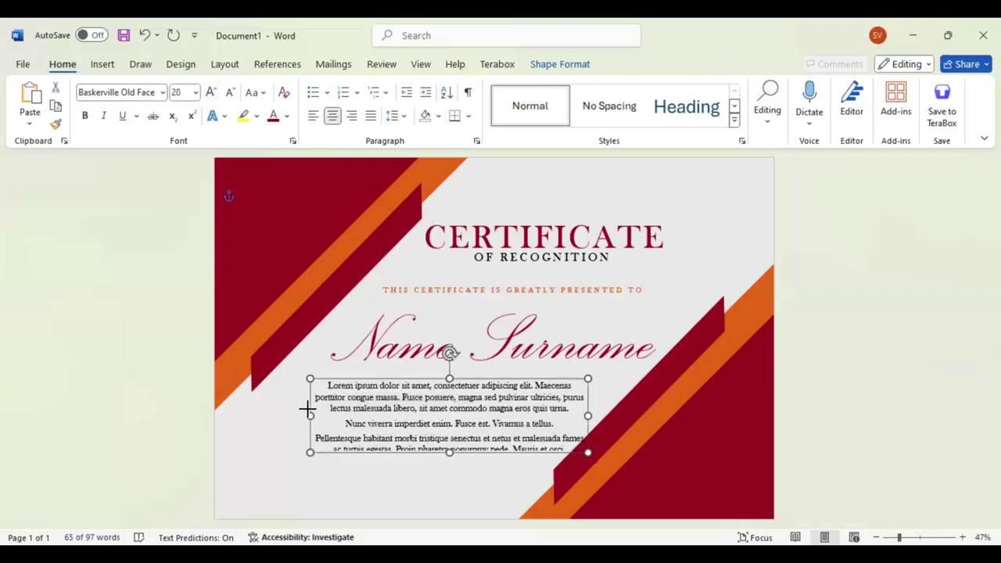
drag(447, 452, 448, 420)
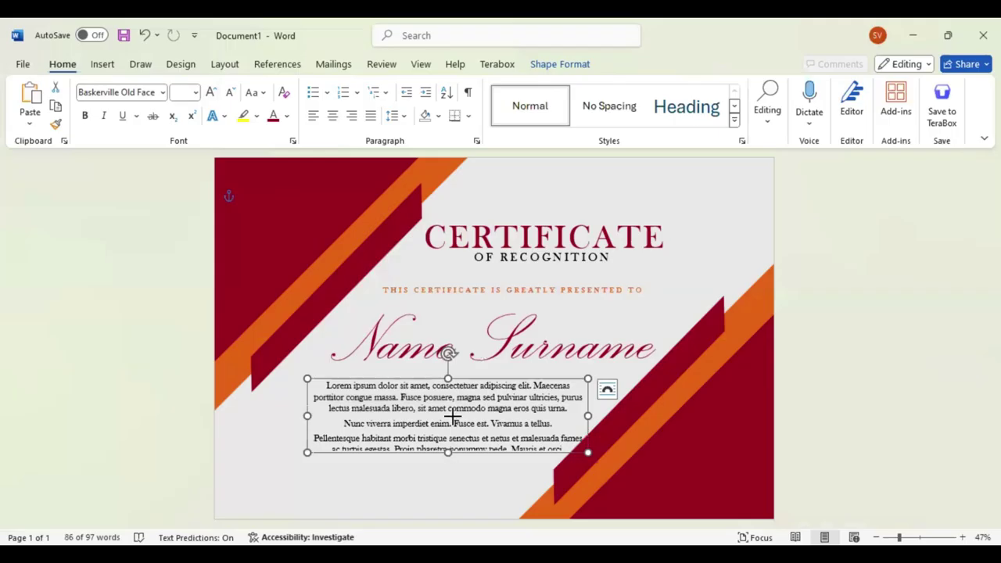
key(ctrl+a)
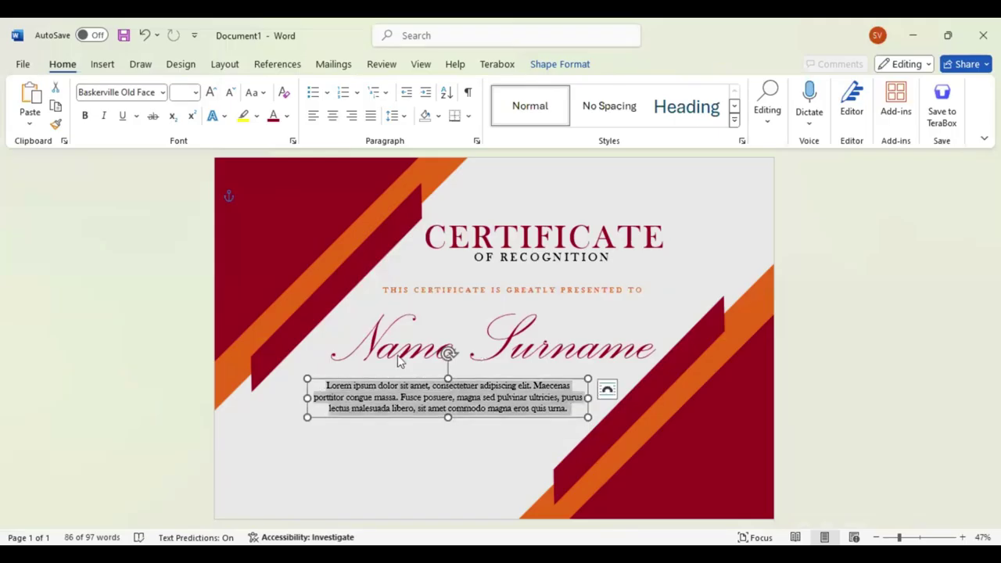
key(ctrl+shift+period)
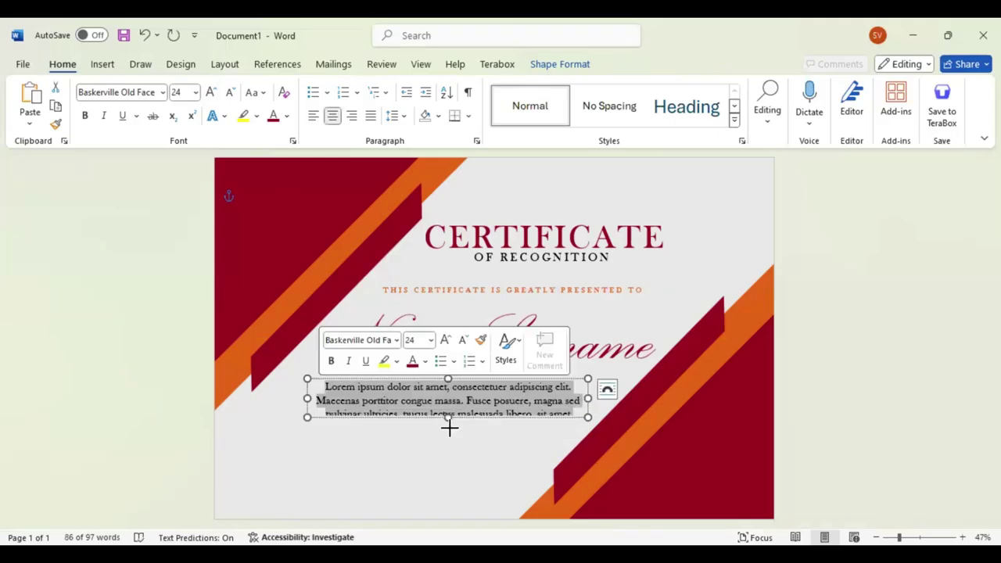
mouse_move(449, 427)
mouse_down()
mouse_move(450, 437)
mouse_move(492, 433)
mouse_up()
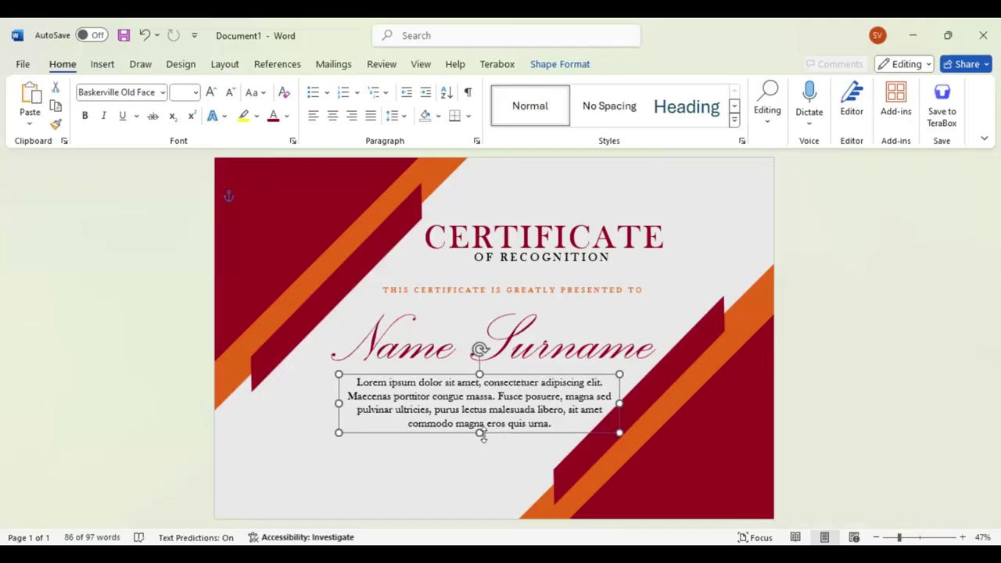
Draw a short, thicker horizontal line near the certificate's bottom left
click(101, 66)
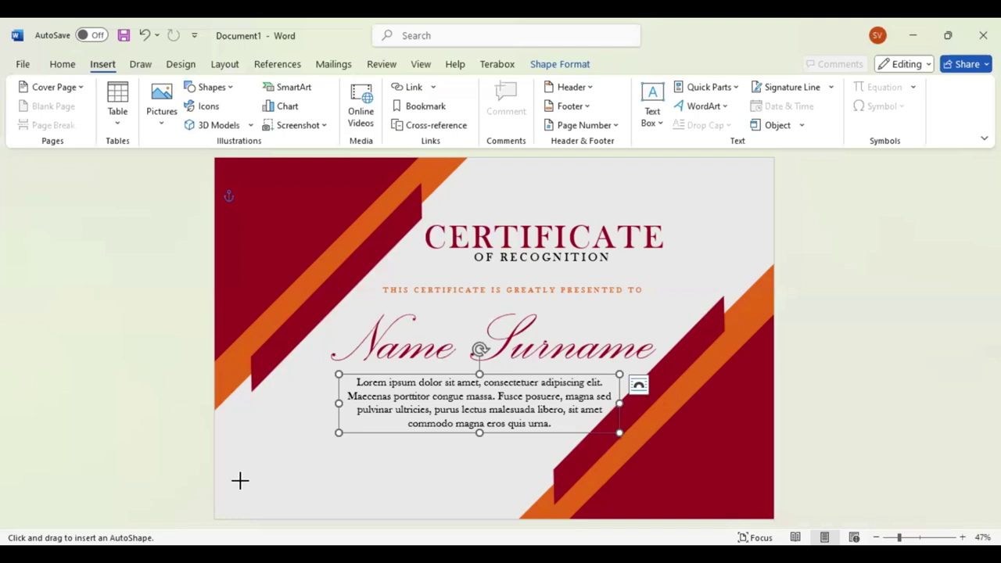
drag(241, 481, 326, 481)
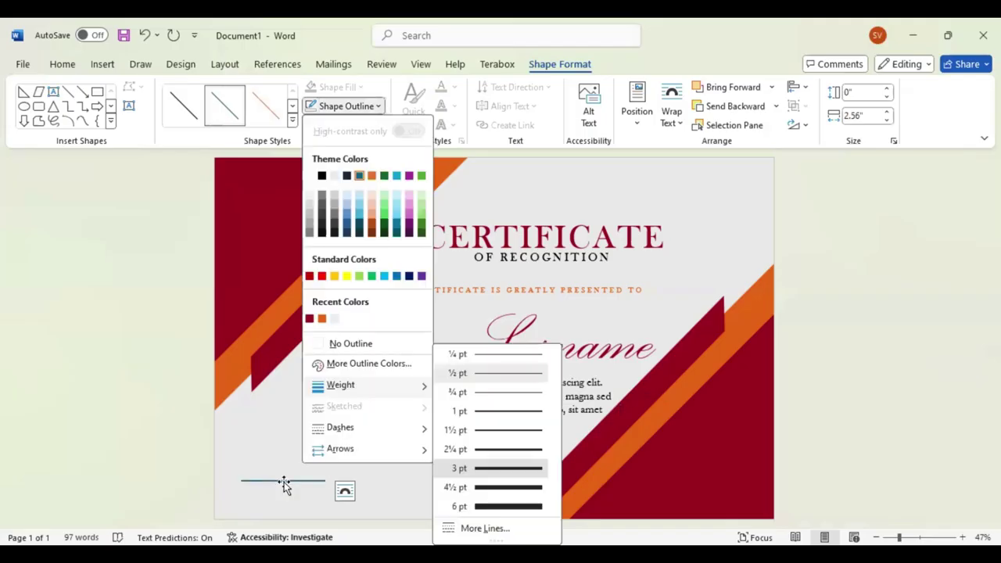
click(285, 481)
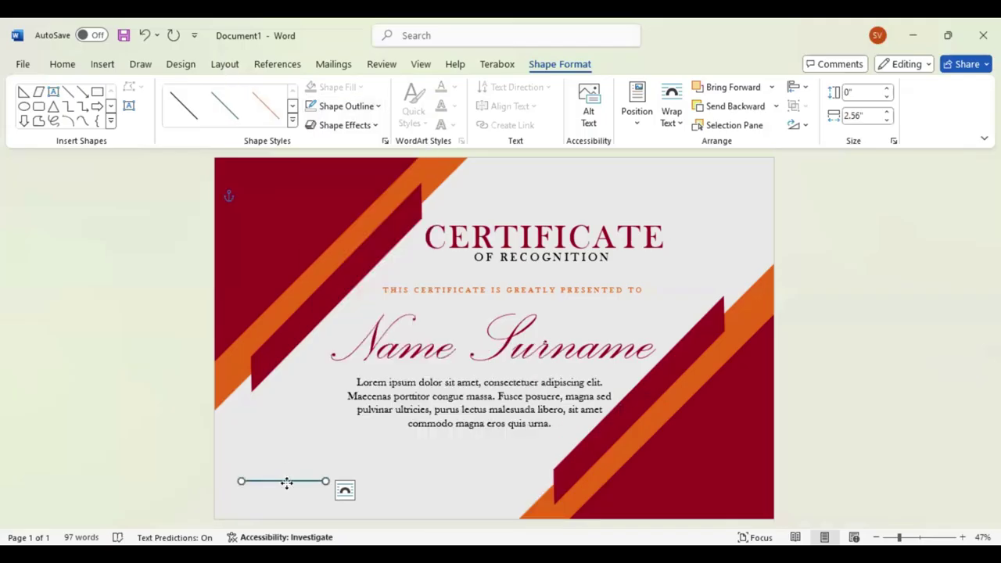
drag(286, 490, 284, 490)
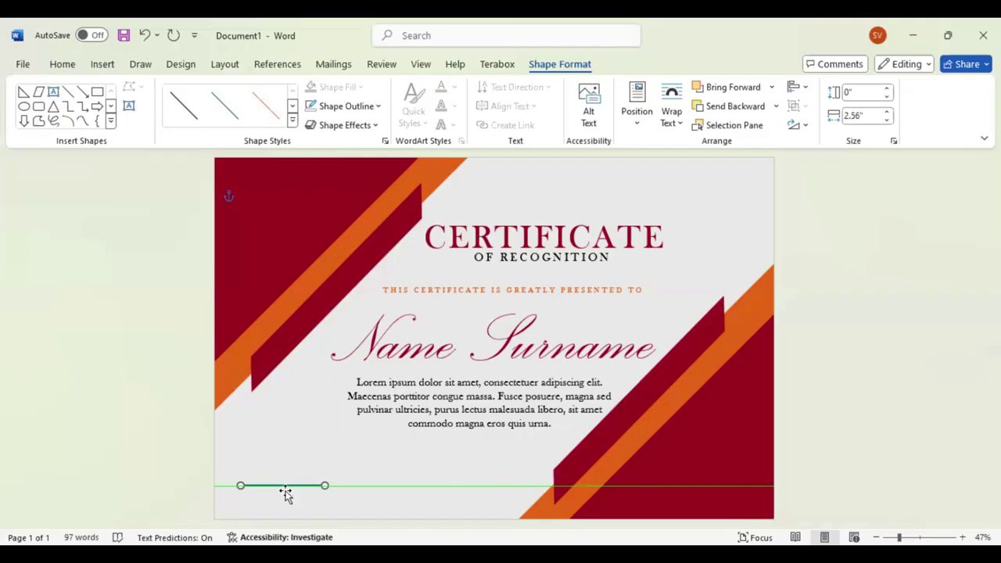
drag(285, 491, 286, 493)
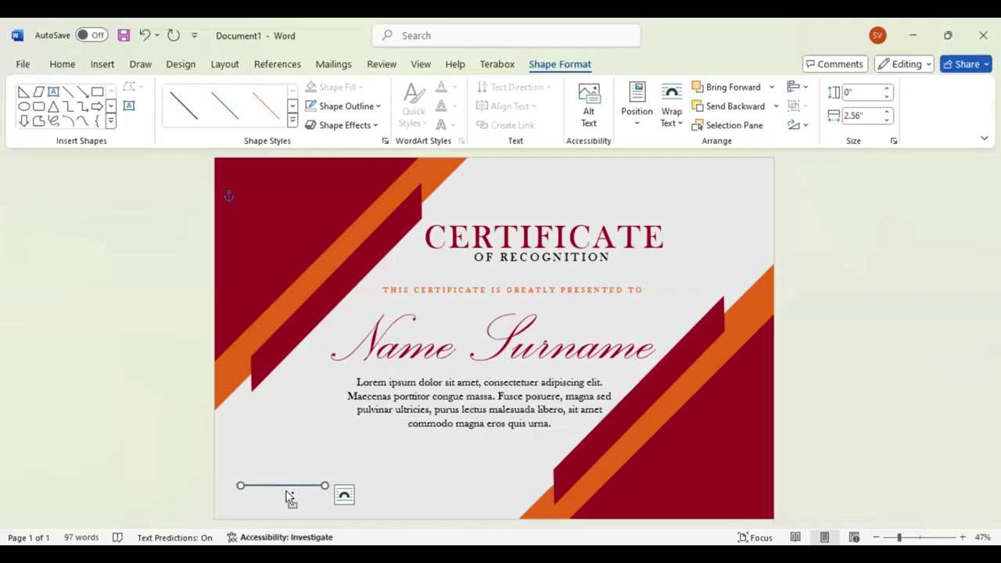
key(ctrl+f)
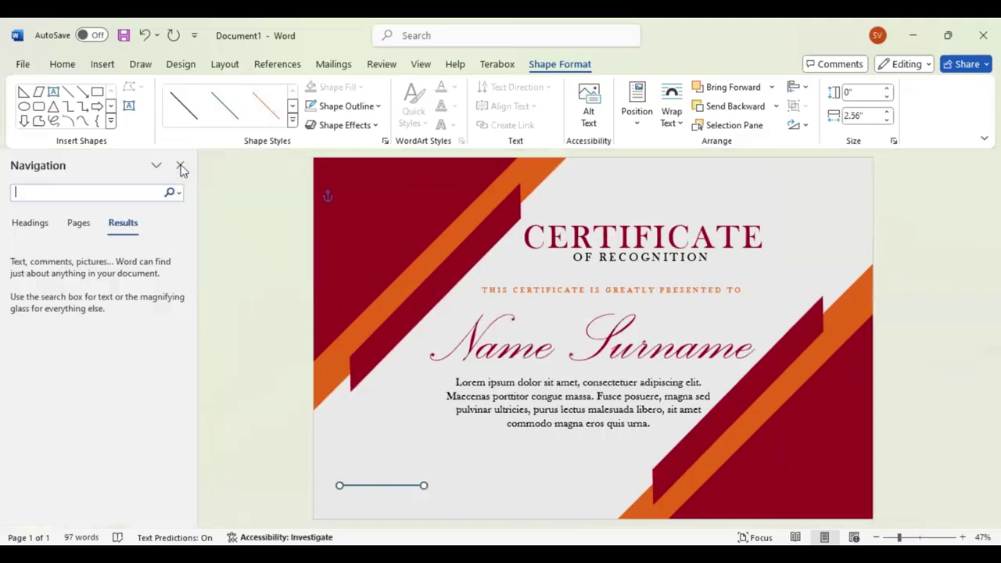
click(180, 167)
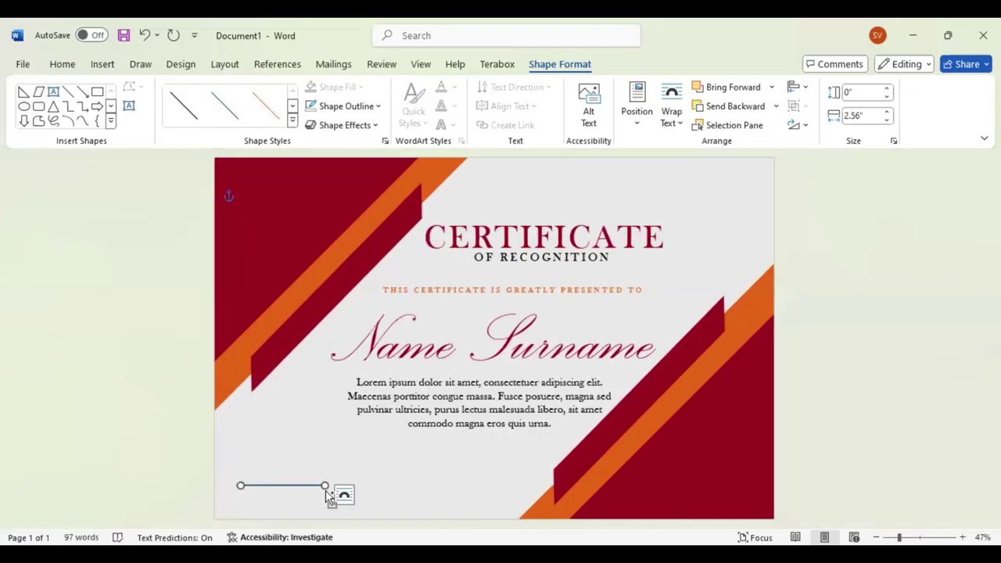
Copy the line to the bottom right and keep both lines level
mouse_move(307, 479)
mouse_down()
mouse_move(729, 483)
mouse_move(686, 486)
mouse_up()
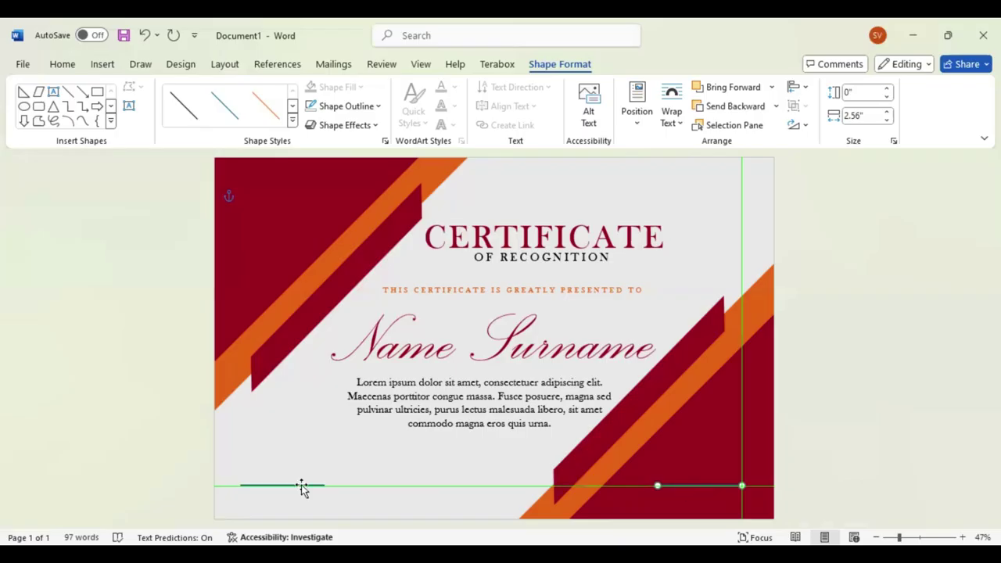
drag(304, 486, 312, 485)
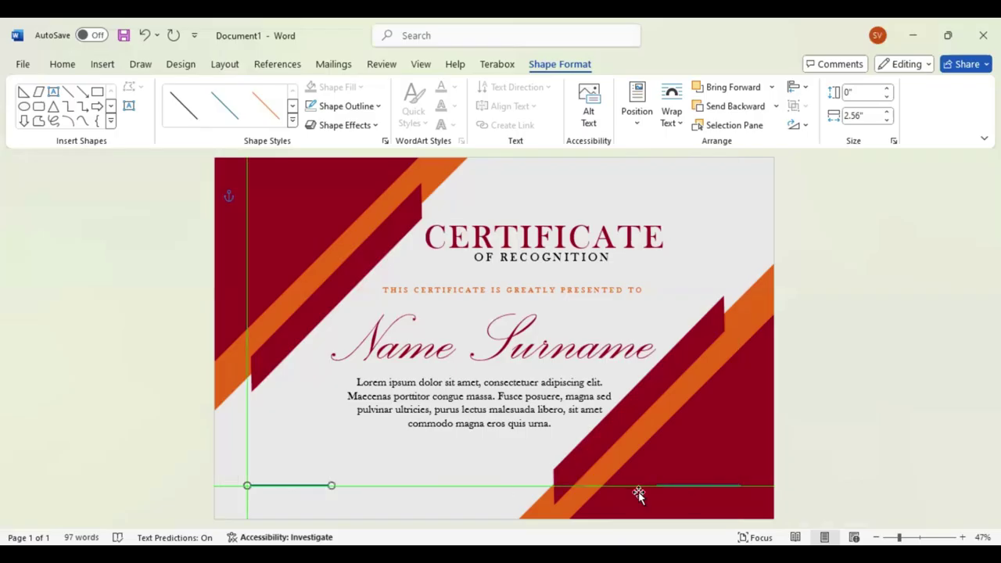
click(713, 488)
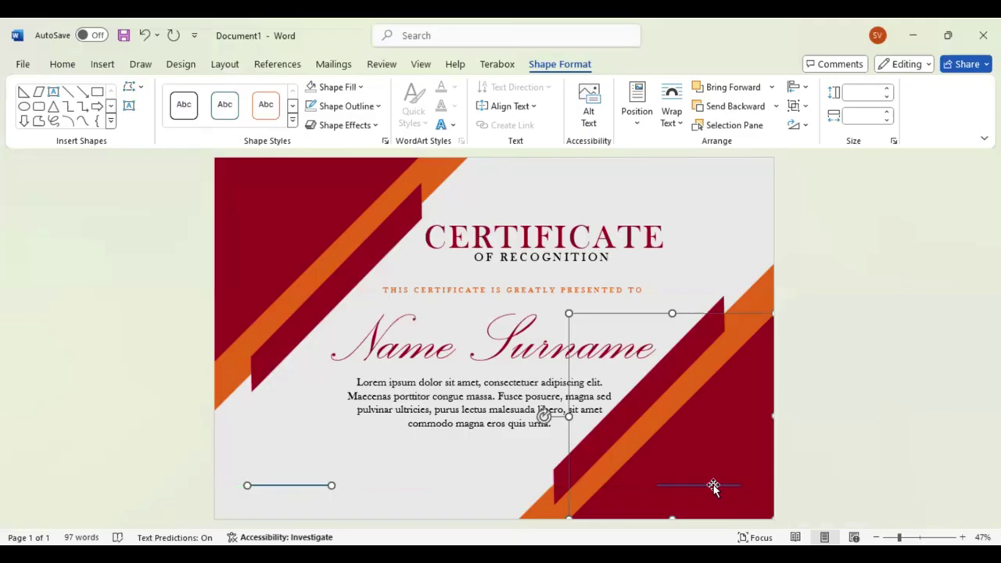
Colour both bottom lines orange to match the stripes
click(697, 487)
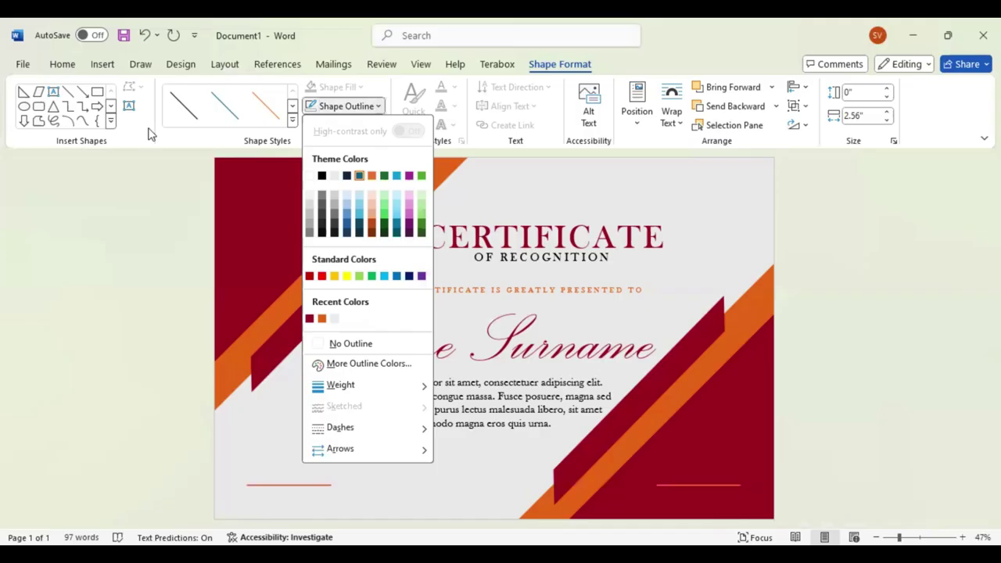
click(328, 482)
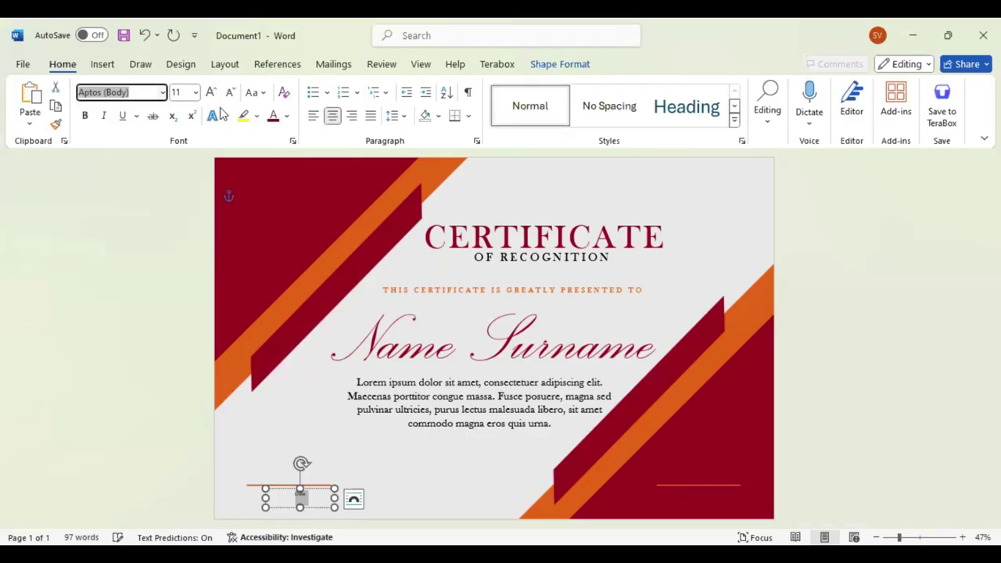
Set the DATE label to Baskerville Old Face 14 and centre it under the left line
key(ctrl+z)
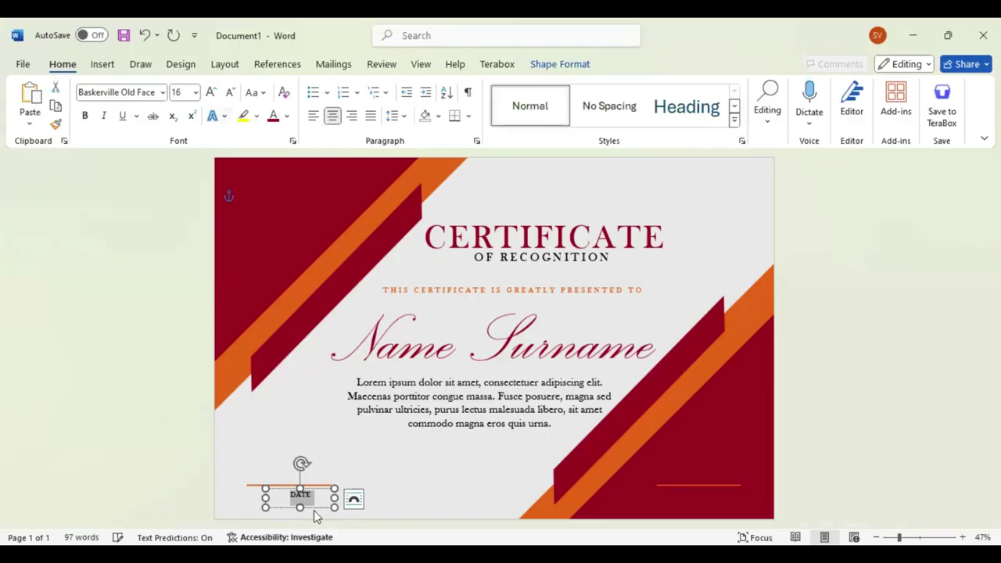
key(ctrl+shift+comma)
drag(299, 493, 289, 490)
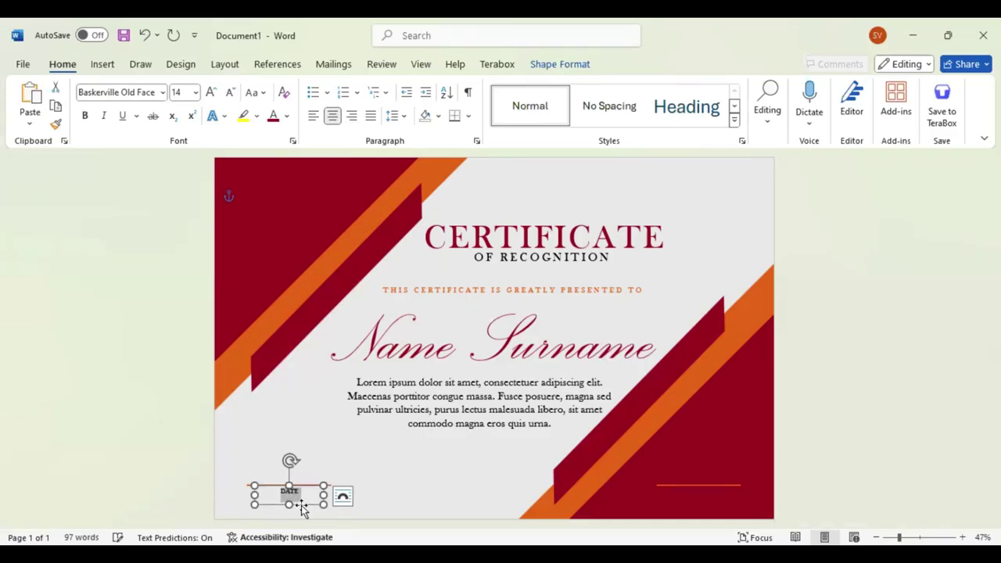
Copy the DATE box under the right line and change its text to SIGN
double_click(305, 505)
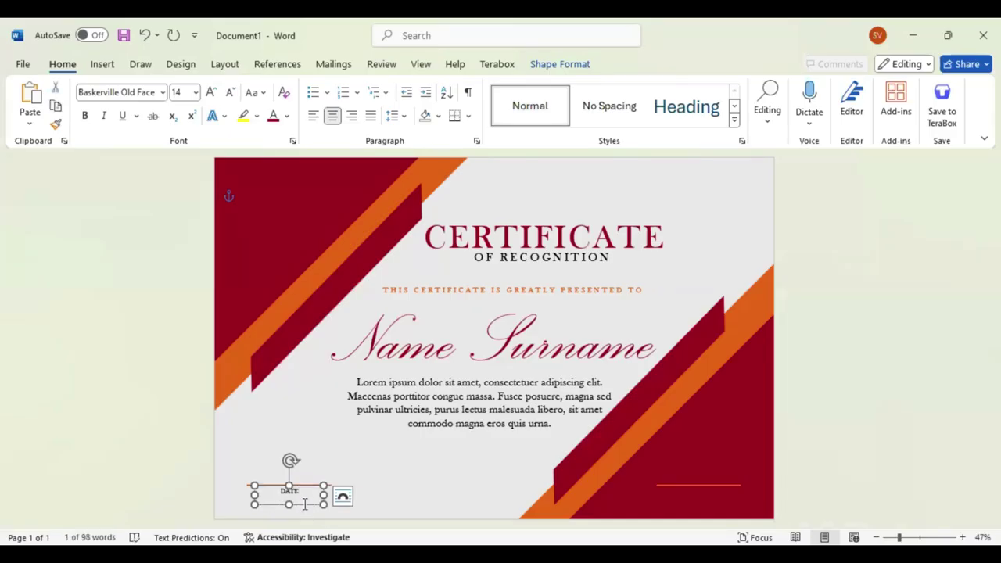
drag(305, 504, 710, 502)
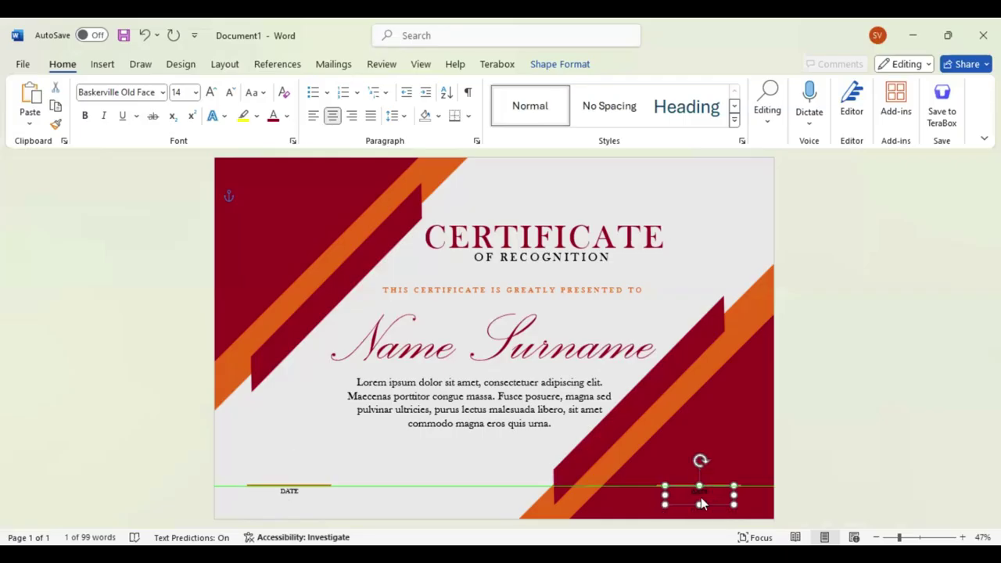
drag(701, 504, 700, 504)
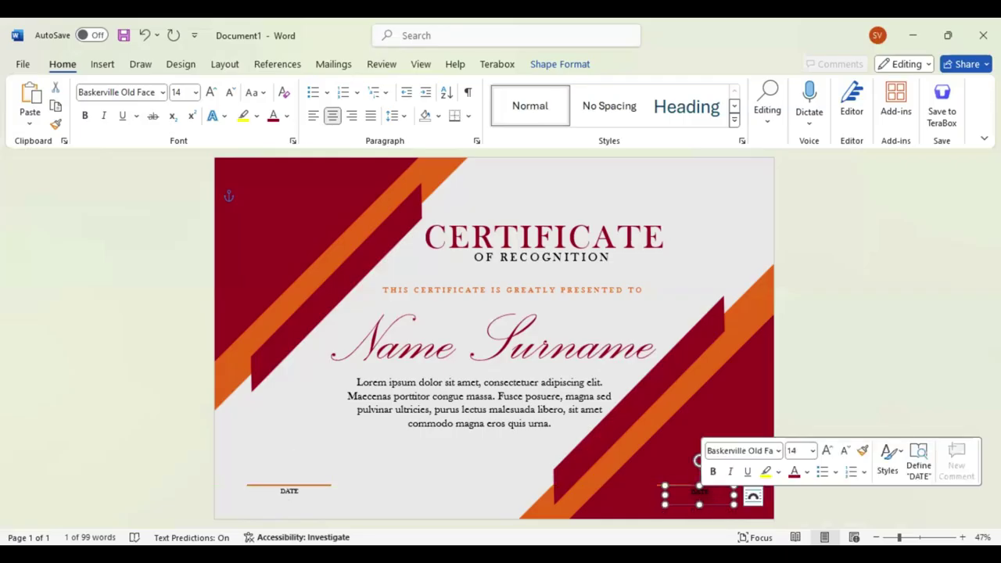
click(700, 501)
text(SIGN)
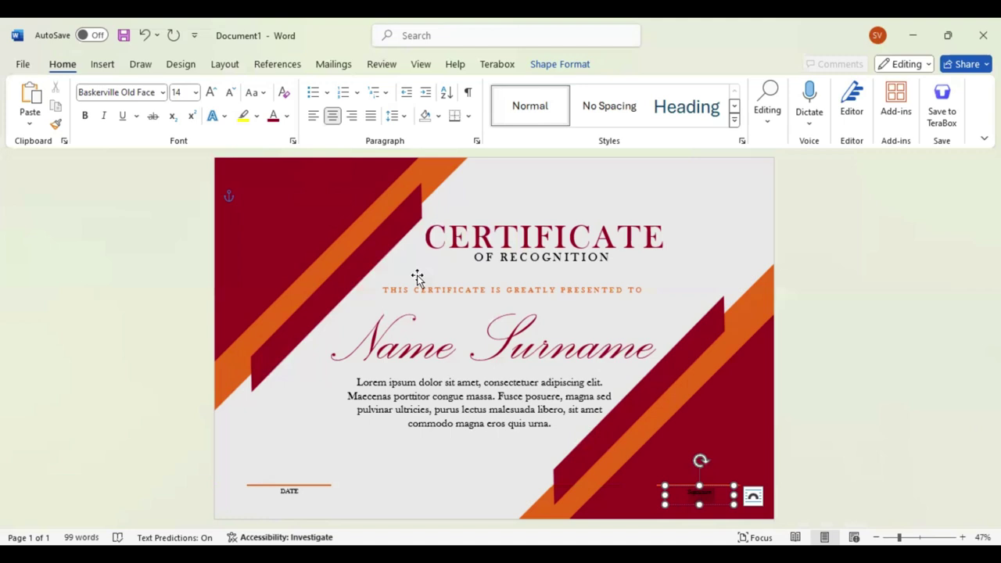
Draw a 24-point star in the top-left red corner and fill it orange
click(103, 66)
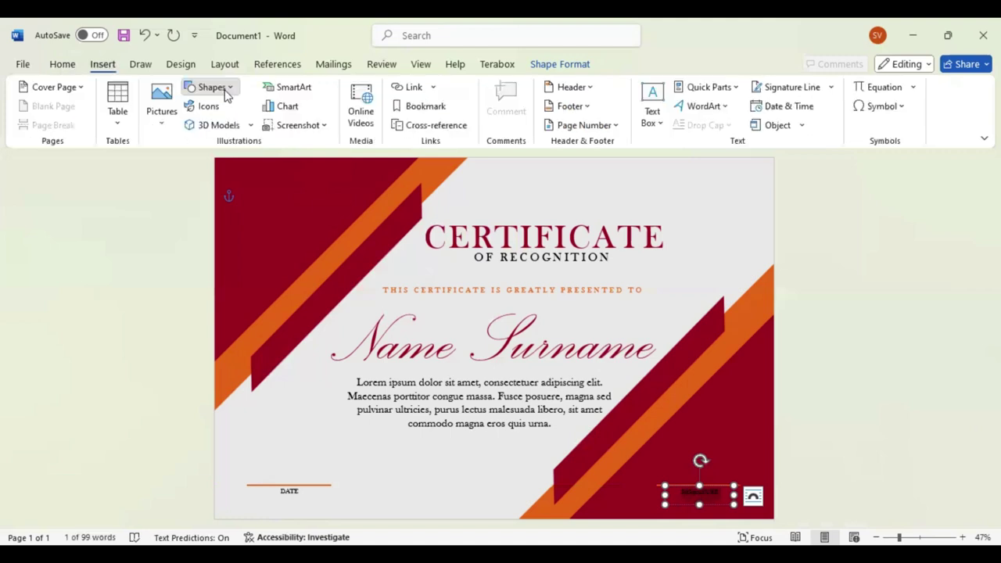
click(227, 92)
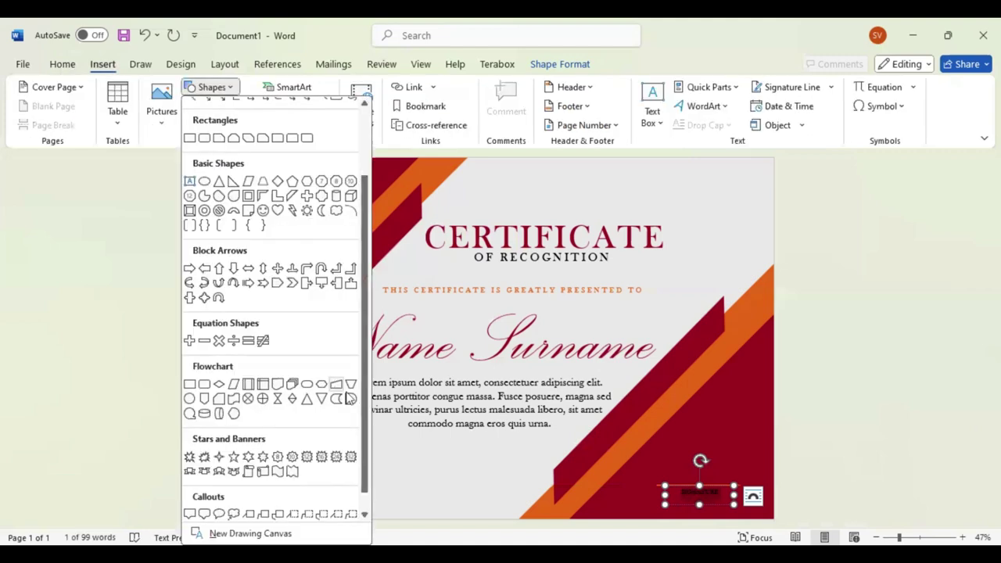
click(336, 457)
drag(264, 210, 338, 287)
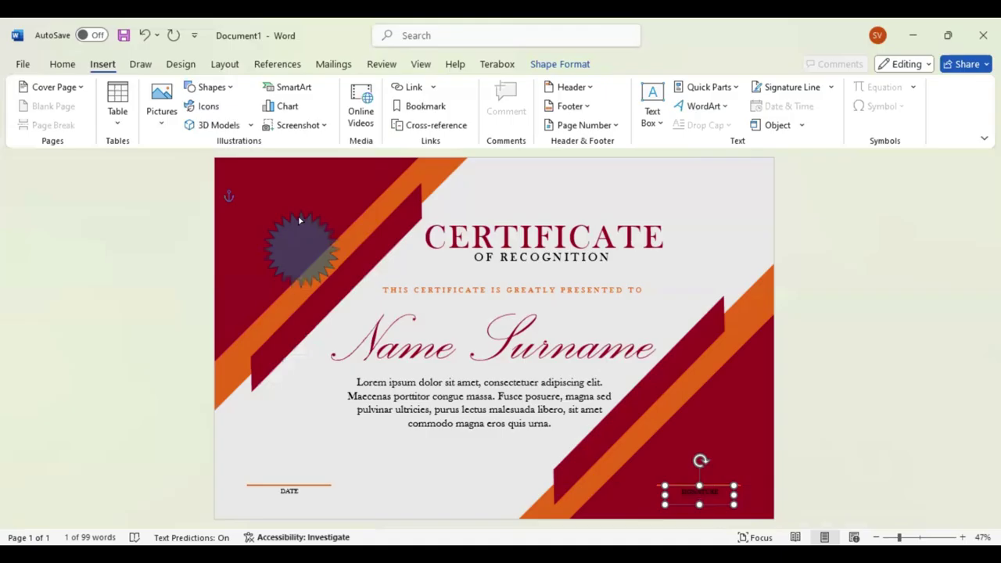
drag(297, 199, 267, 227)
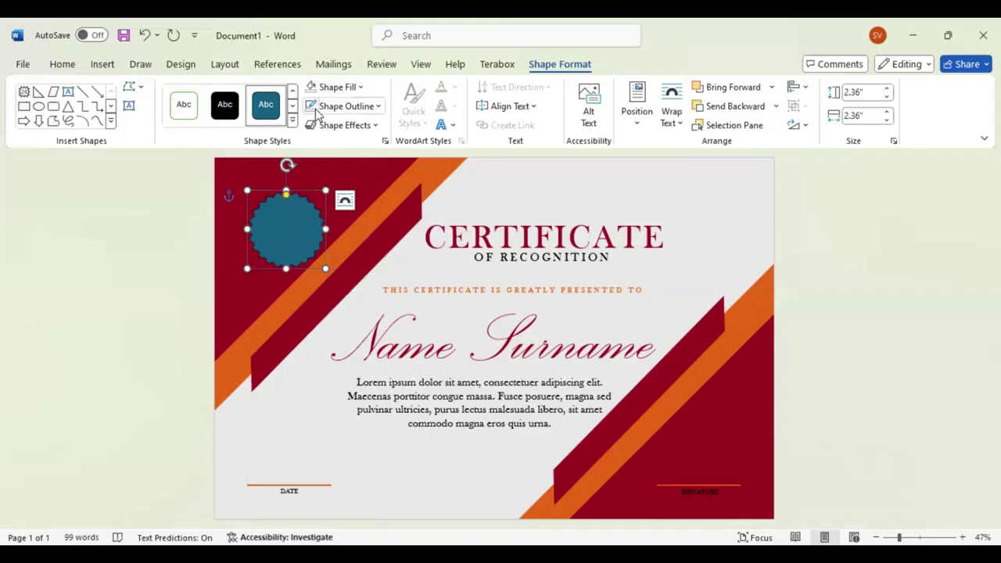
click(363, 86)
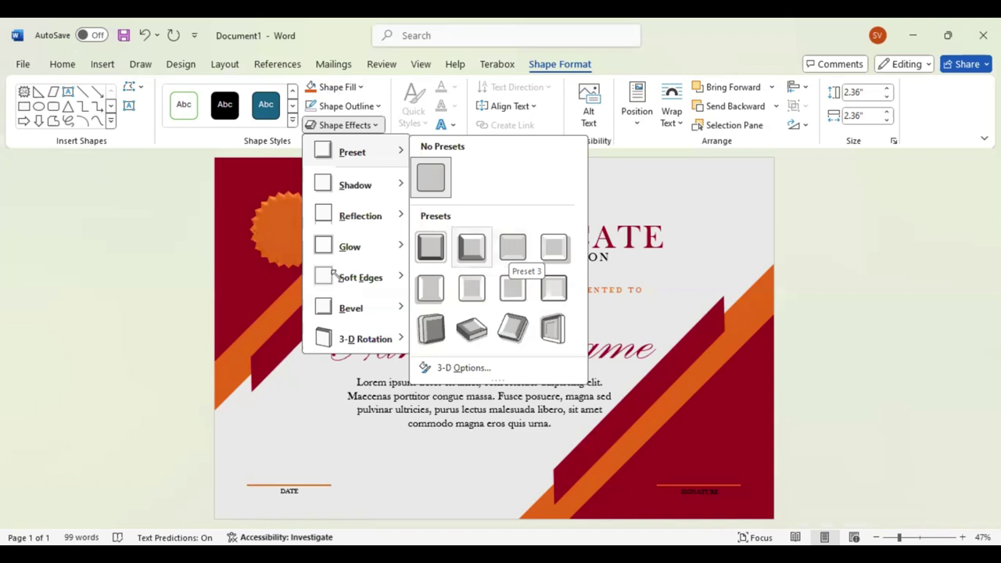
Add a smaller centred star copy inside the seal and fill it dark red
key(Escape)
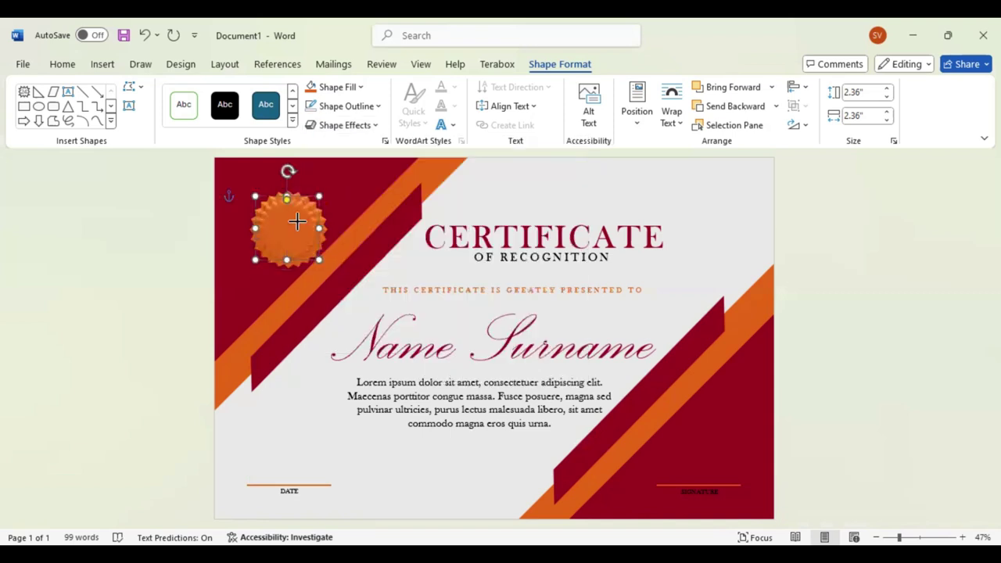
drag(335, 273, 292, 230)
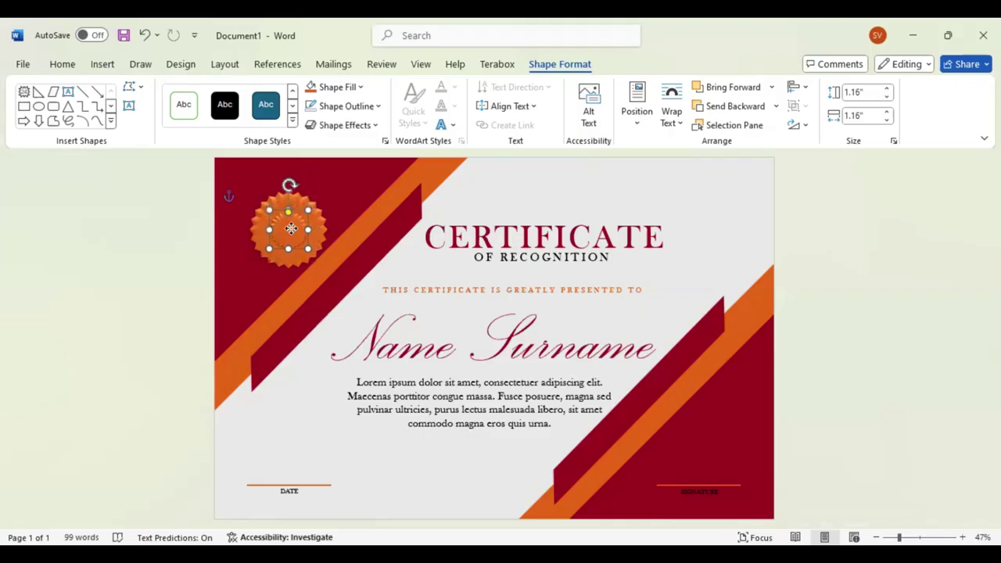
click(360, 88)
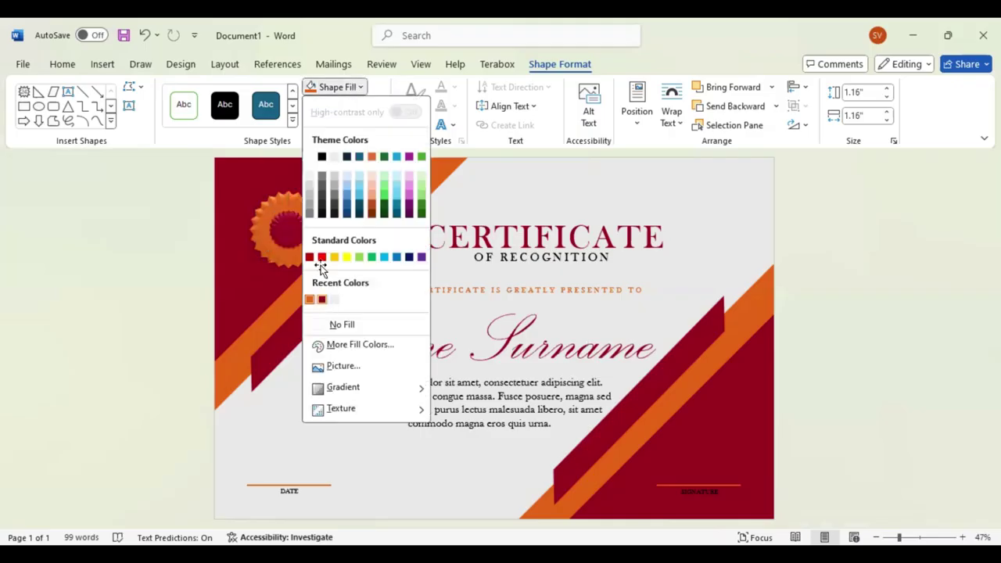
click(321, 258)
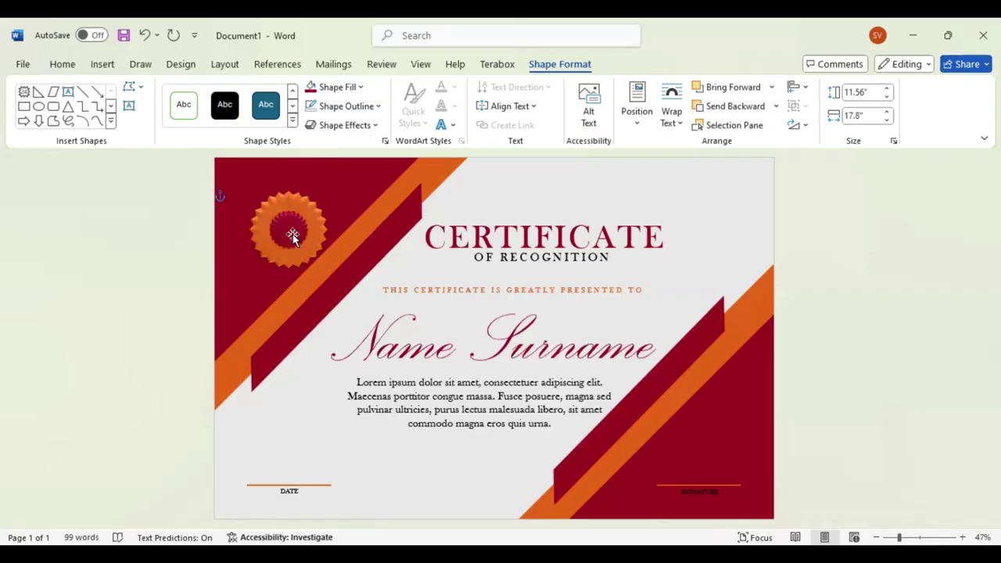
click(293, 236)
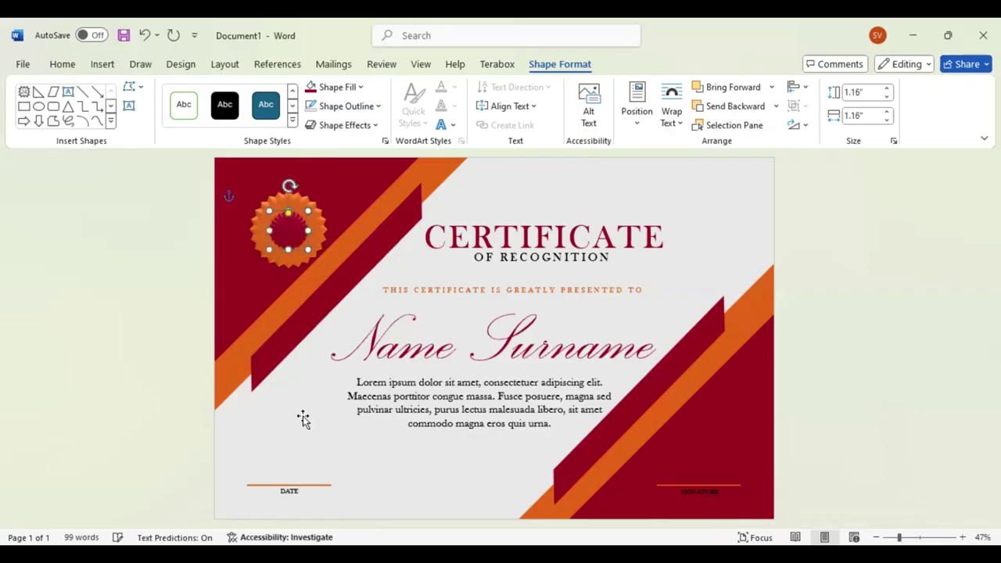